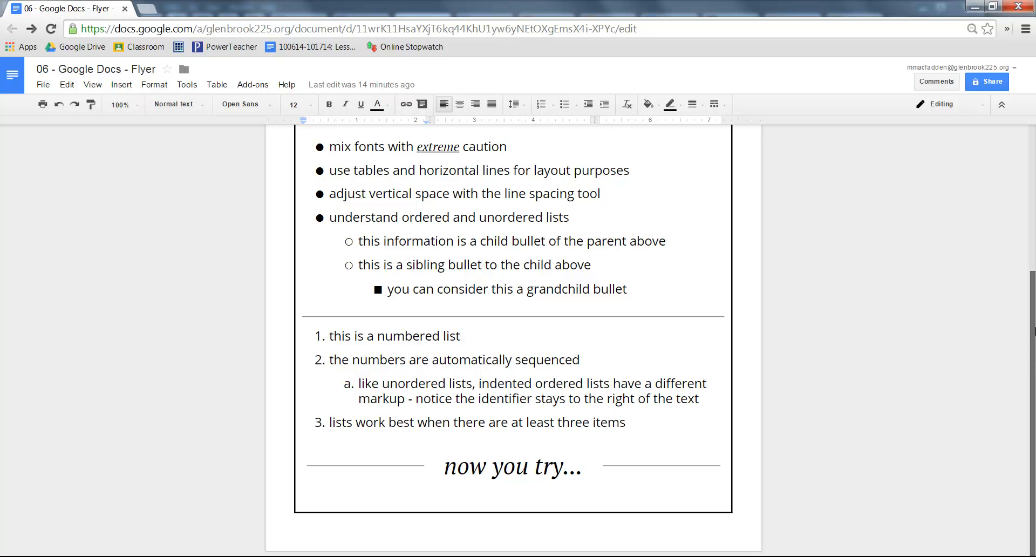
- Look over the whole flyer, from the "ART of MIXING TYPEFACES" heading to the "now you try..." line
scroll(500, 192, "up", 4)
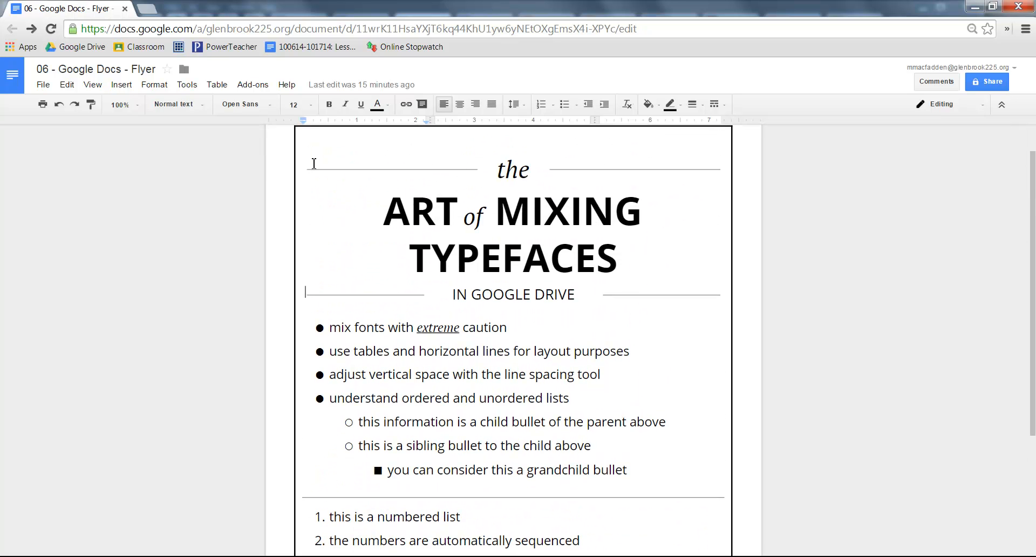
left_click_drag(1033, 251, 1033, 219)
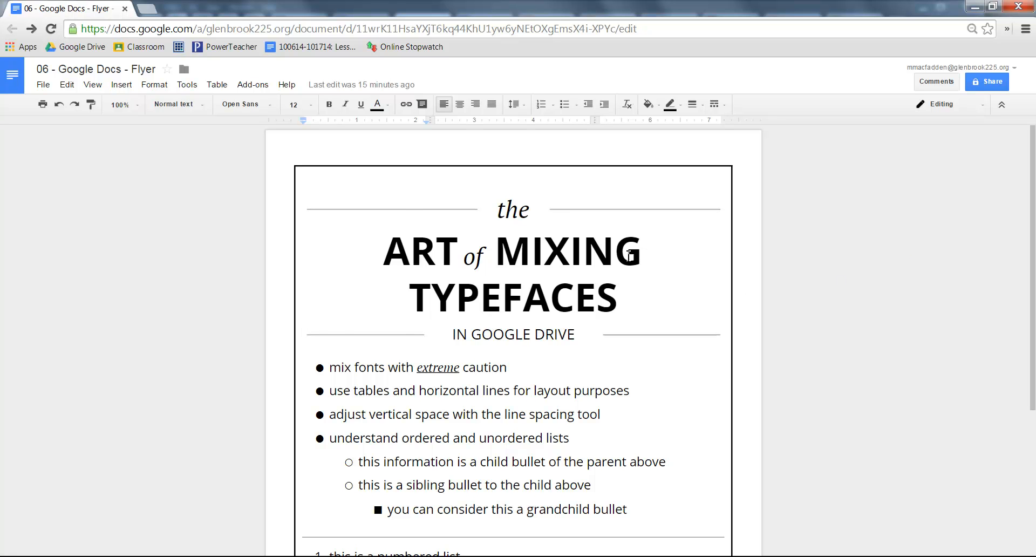
scroll(629, 255, "down", 4)
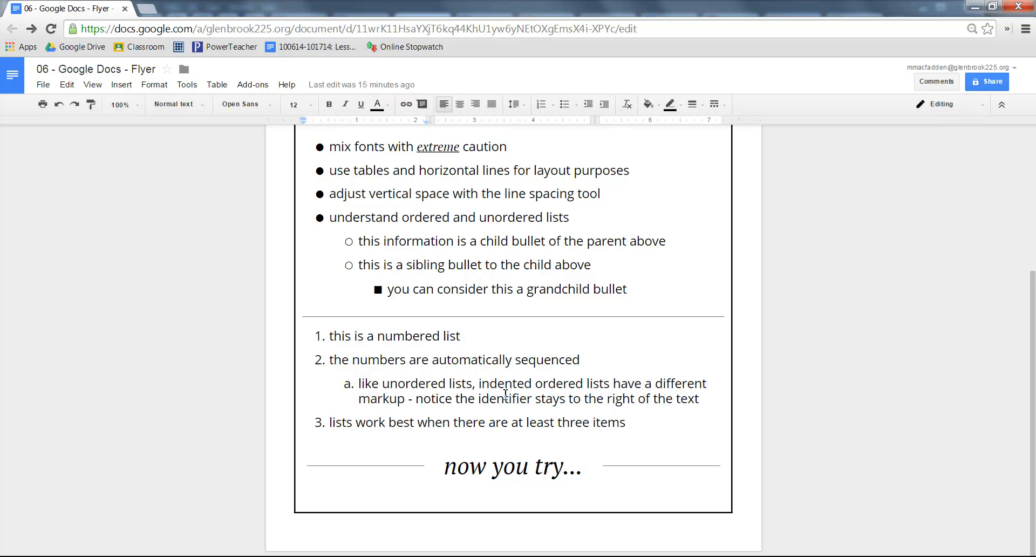
scroll(512, 387, "up", 4)
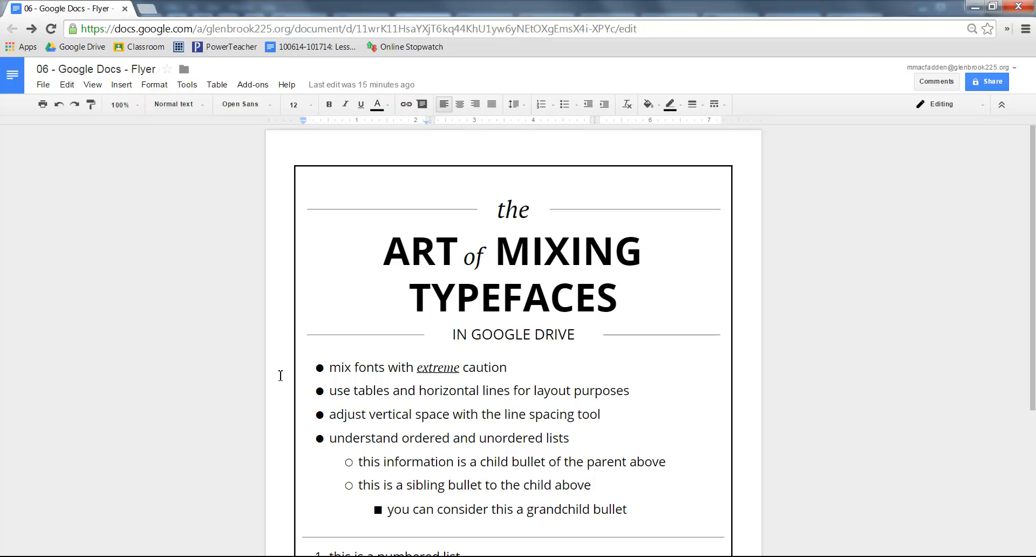
scroll(757, 489, "down", 4)
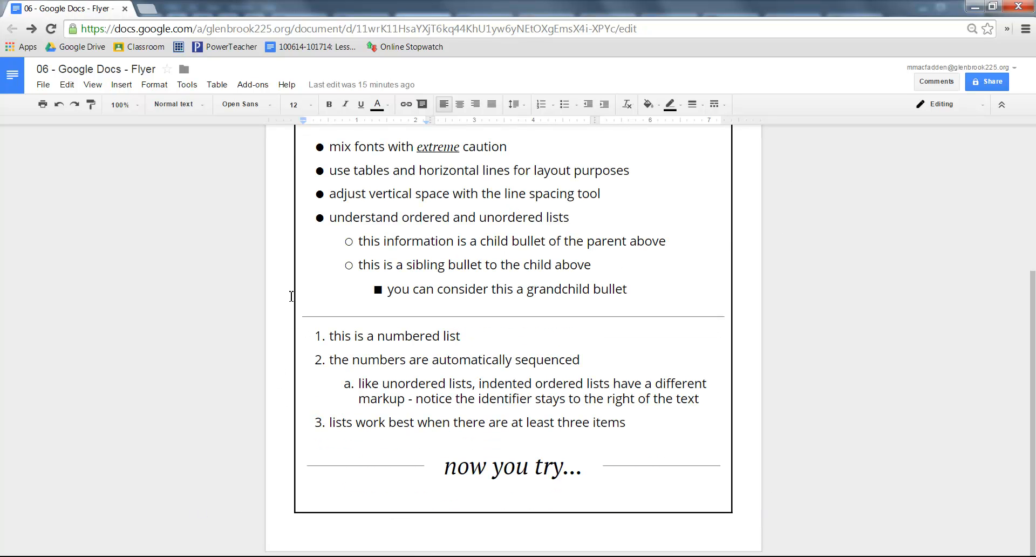
scroll(293, 293, "up", 4)
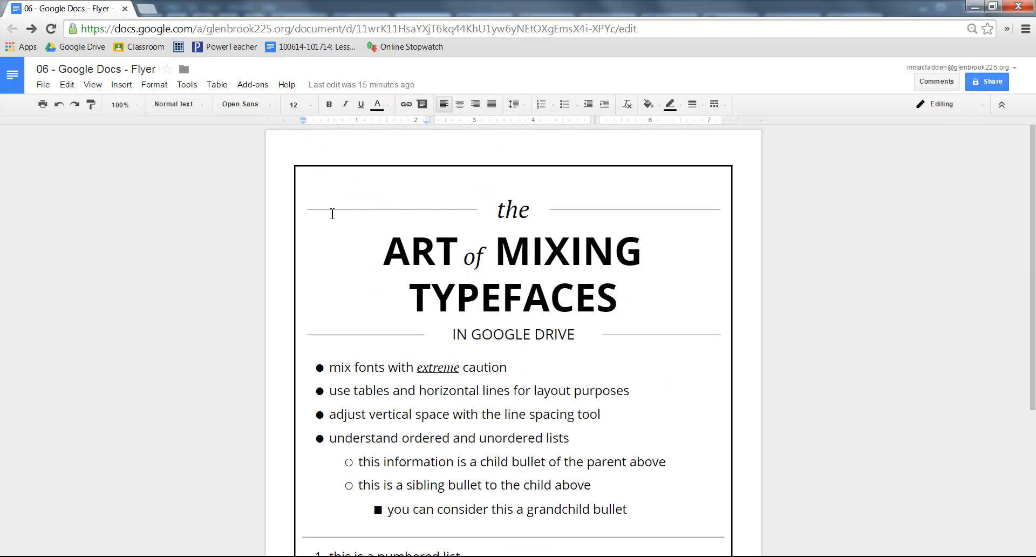
scroll(296, 178, "down", 4)
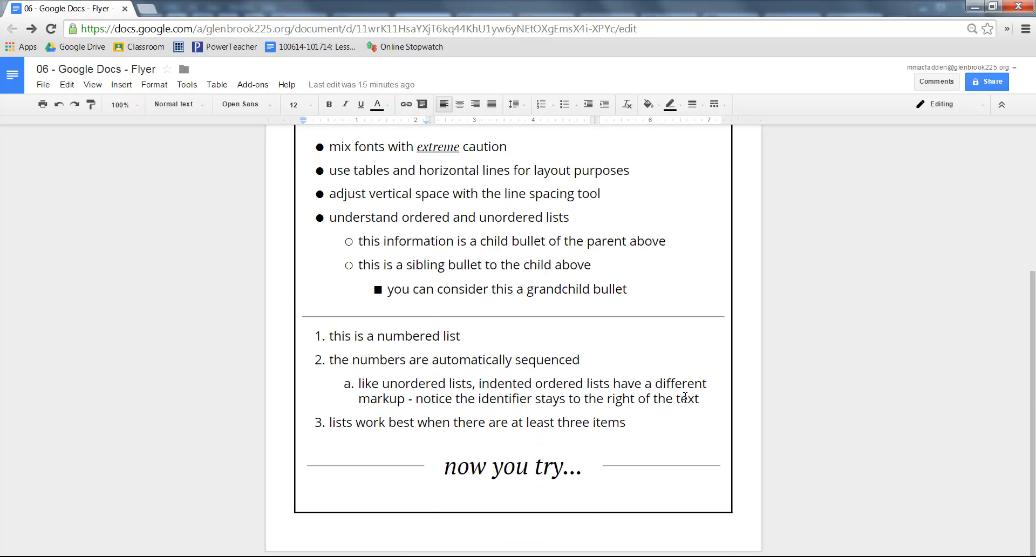
- Inspect the border width and minimum row height in the table properties of the outer frame table
right_click(725, 505)
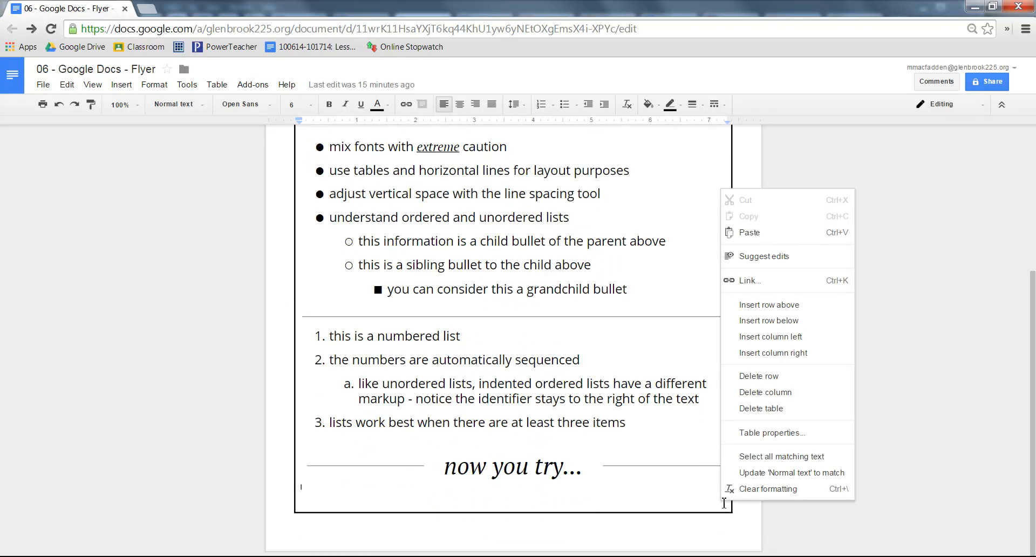
left_click(754, 433)
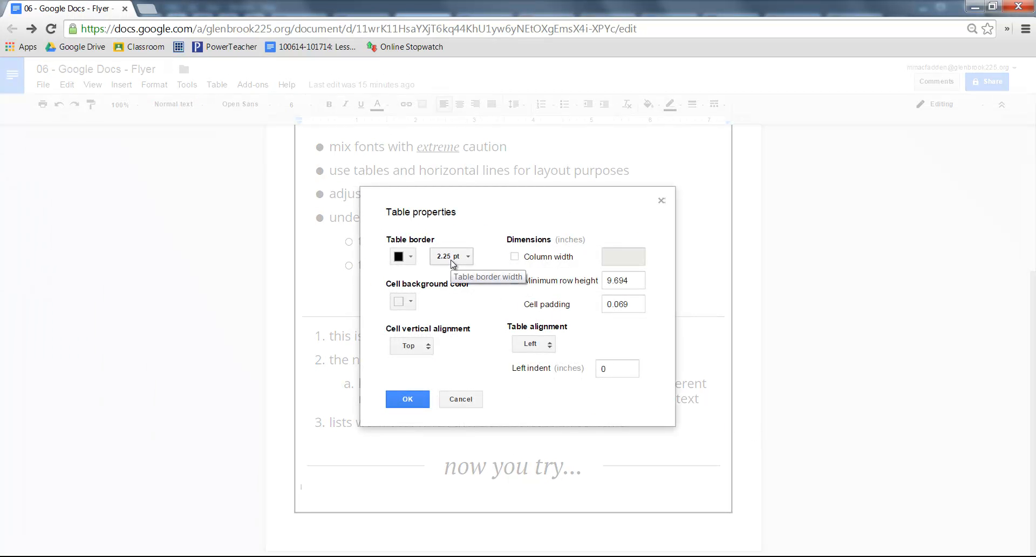
left_click(515, 280)
left_click(636, 286)
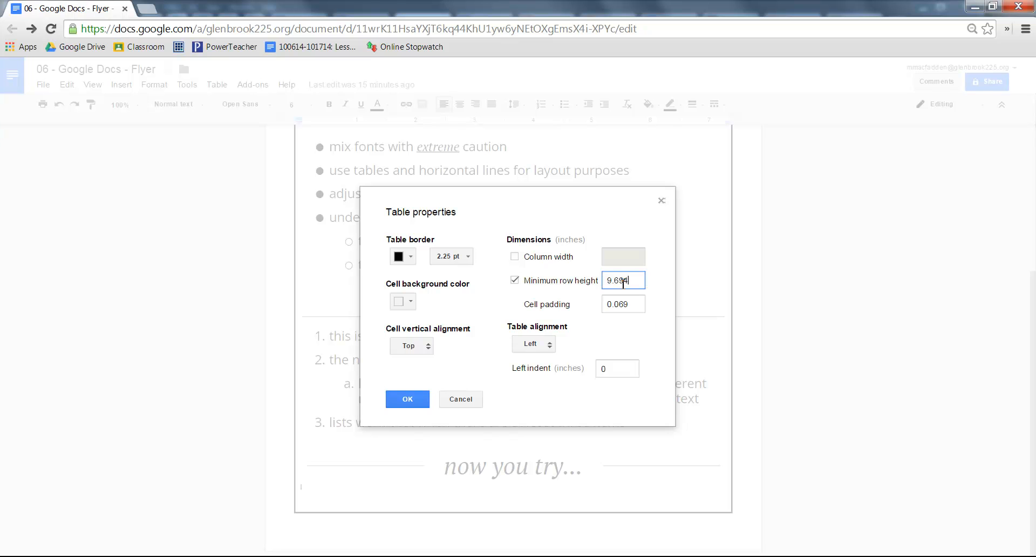
left_click(407, 401)
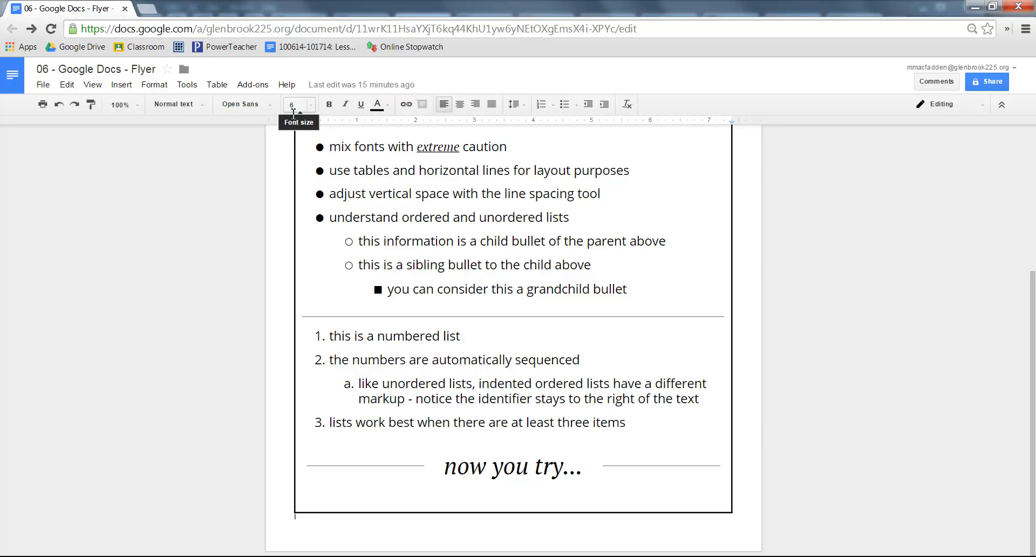
- Check the font size of the blank line above the flyer's outer frame table
left_click(495, 251)
scroll(499, 250, "up", 4)
left_click(433, 156)
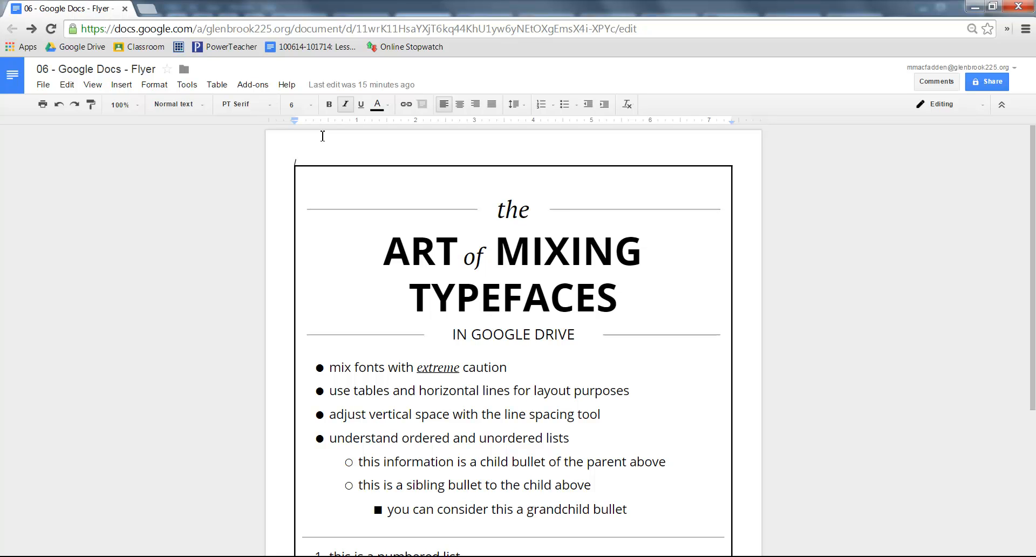
- Set the border width of the three-cell table around "the" to 1 pt
left_click_drag(377, 207, 623, 208)
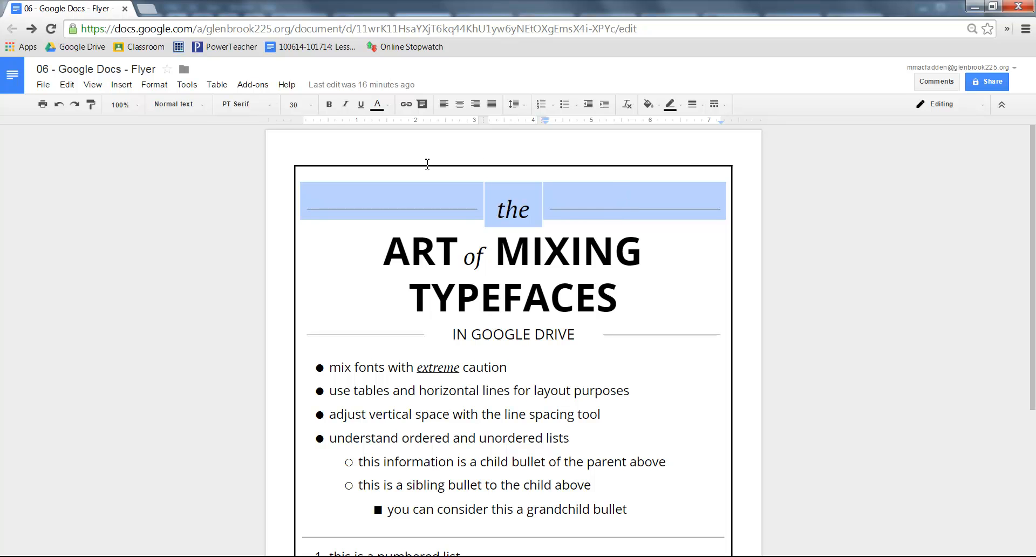
right_click(467, 197)
left_click(535, 495)
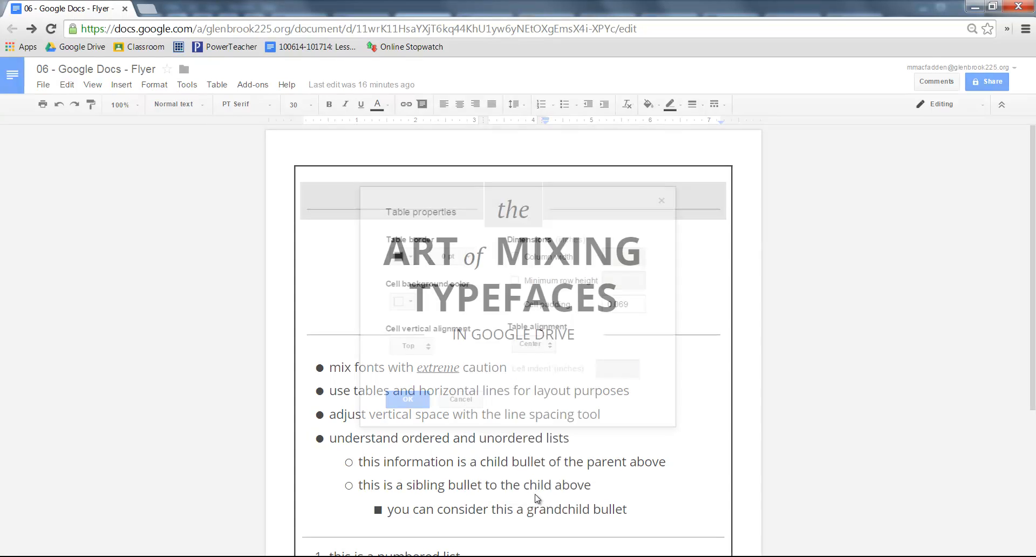
left_click(451, 257)
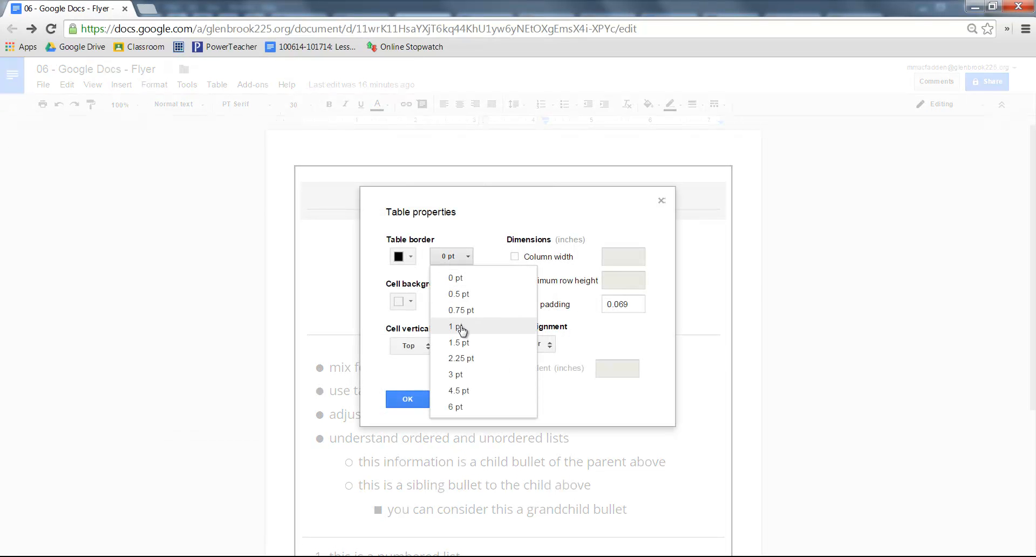
left_click(459, 329)
left_click(413, 399)
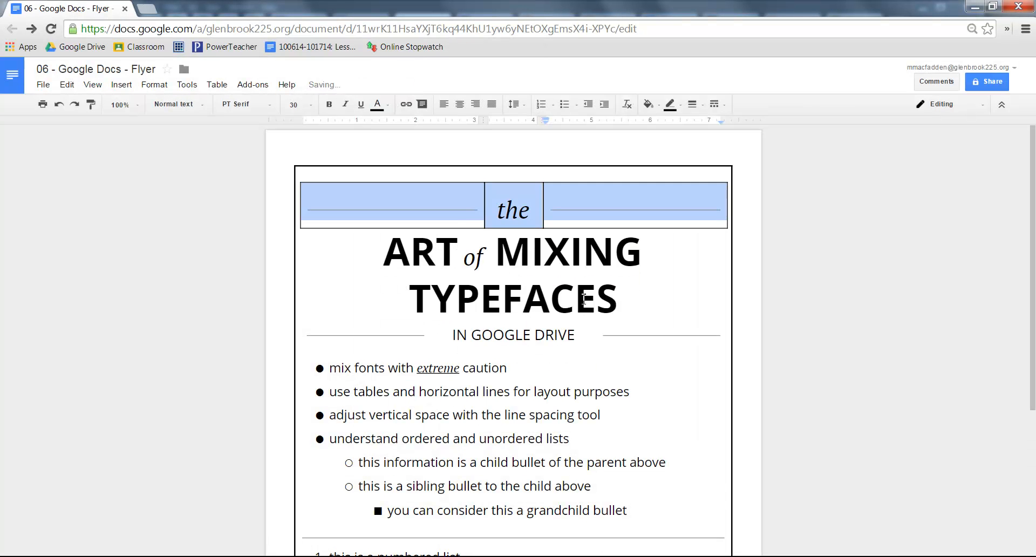
left_click(677, 278)
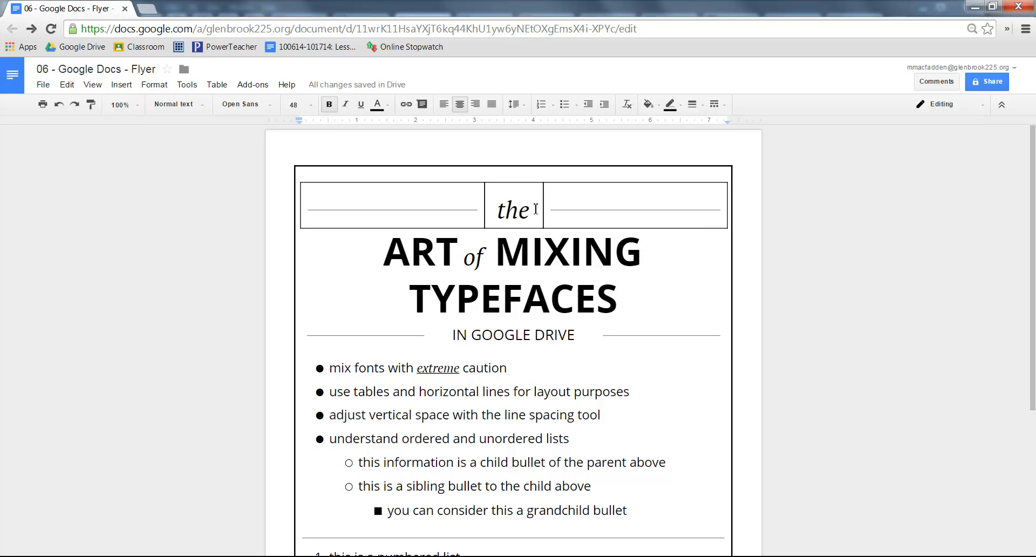
- Give the three-cell table around "IN GOOGLE DRIVE" a 1 pt border
left_click_drag(403, 335, 677, 338)
right_click(679, 340)
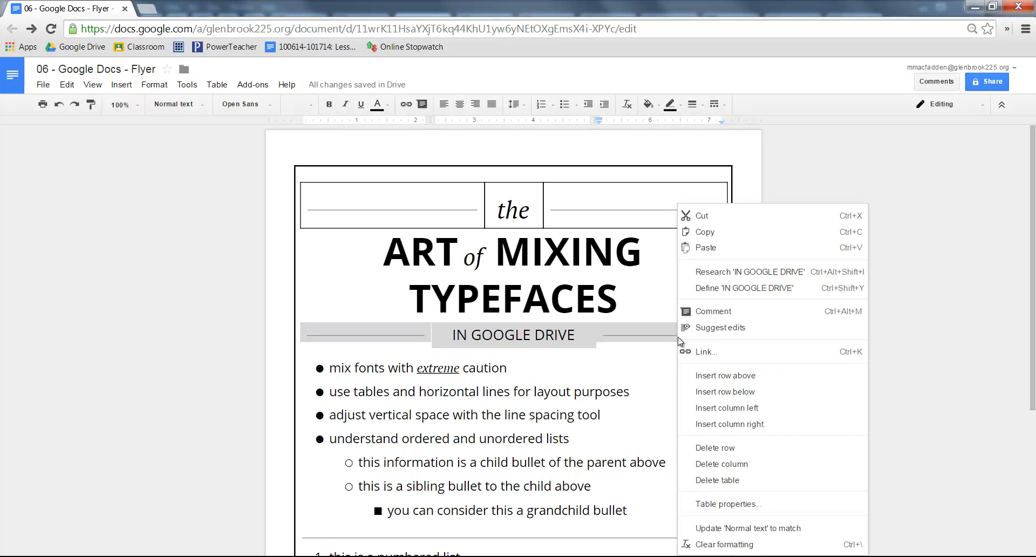
left_click(742, 505)
left_click(457, 255)
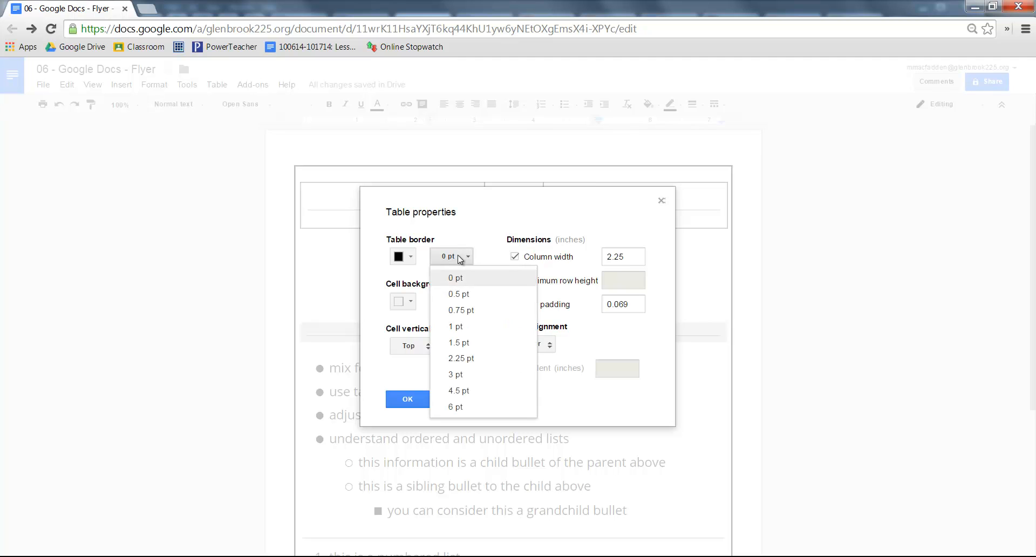
left_click(455, 326)
left_click(417, 397)
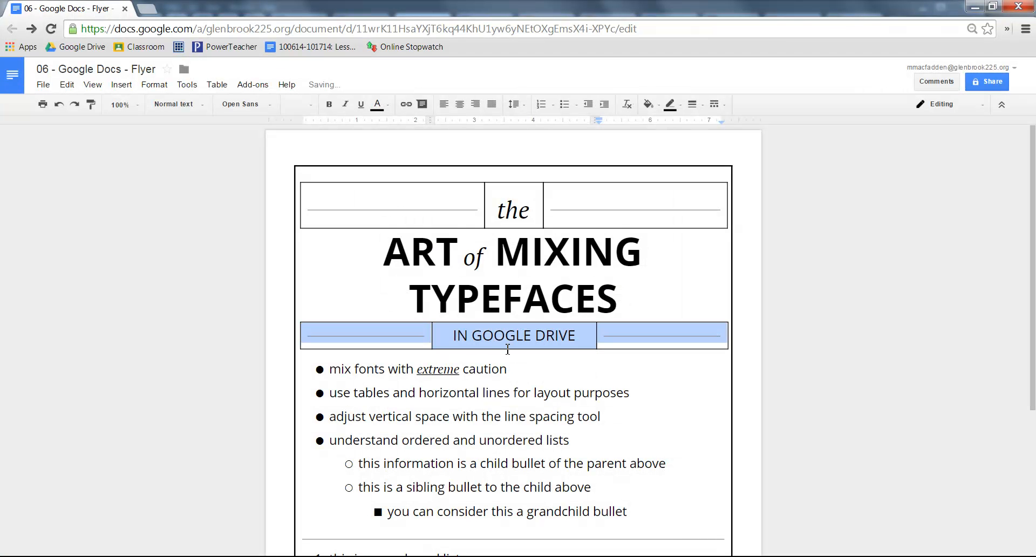
left_click(752, 400)
- Apply a 1 pt border to the three-cell table around "now you try..." at the end of the flyer
scroll(702, 411, "down", 4)
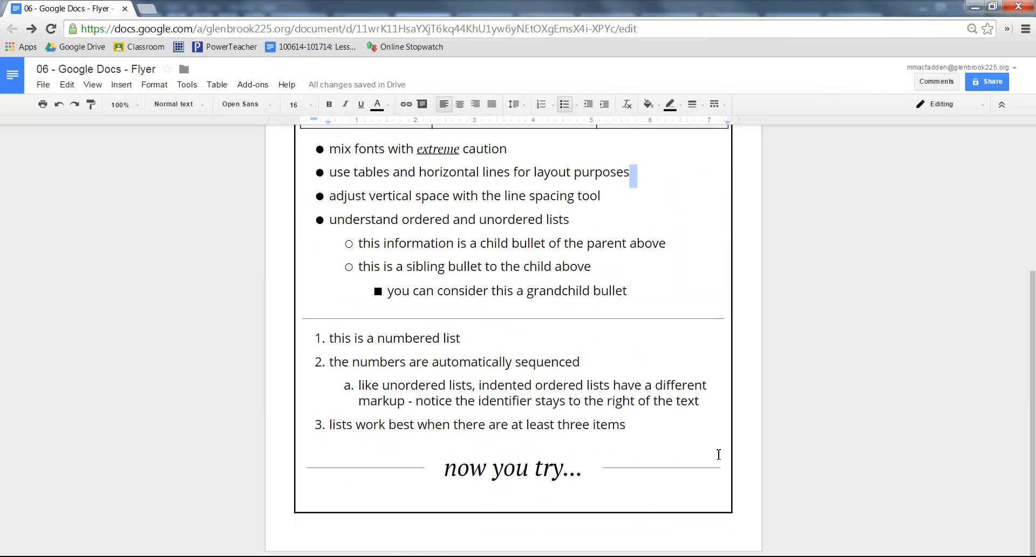
left_click_drag(359, 475, 639, 468)
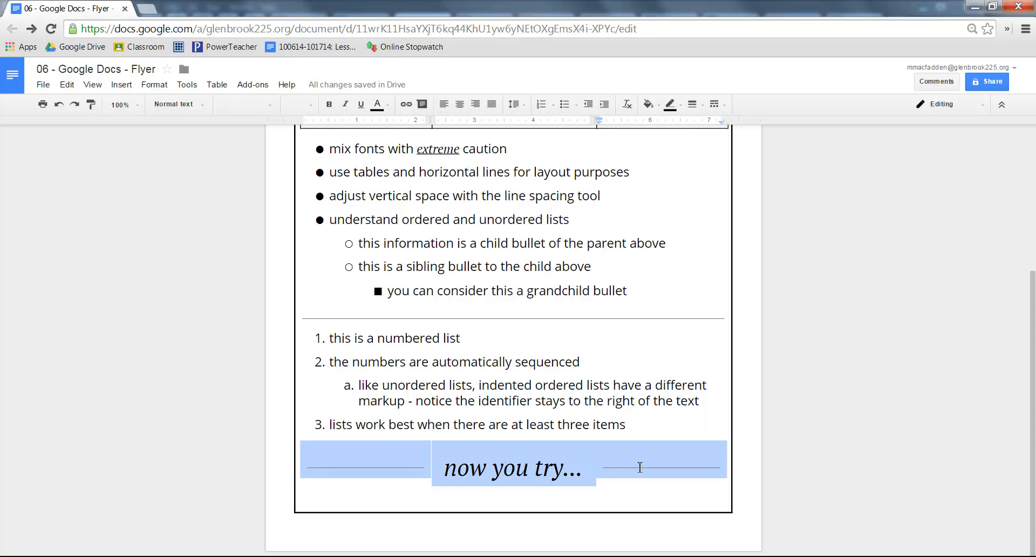
right_click(646, 465)
left_click(712, 414)
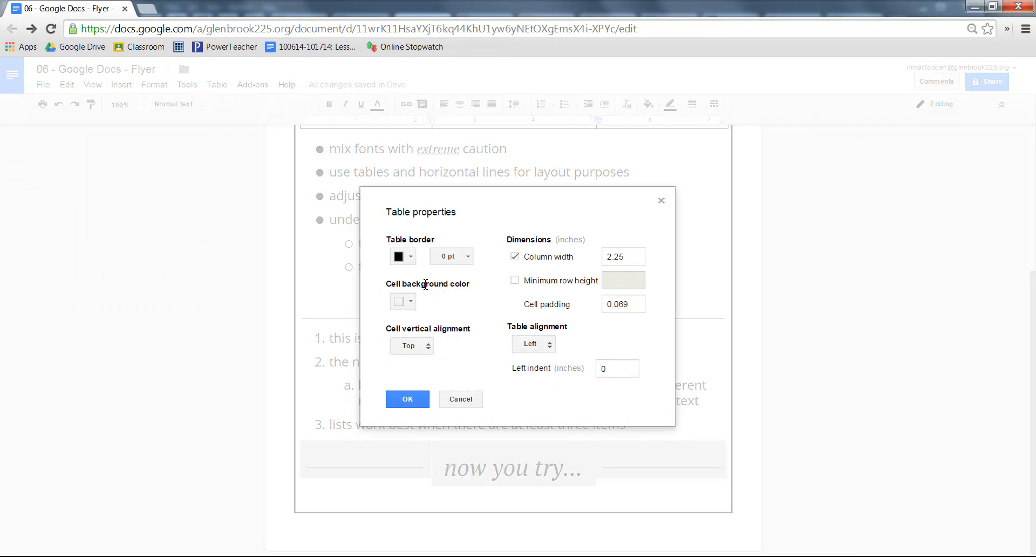
left_click(463, 263)
left_click(464, 330)
left_click(414, 401)
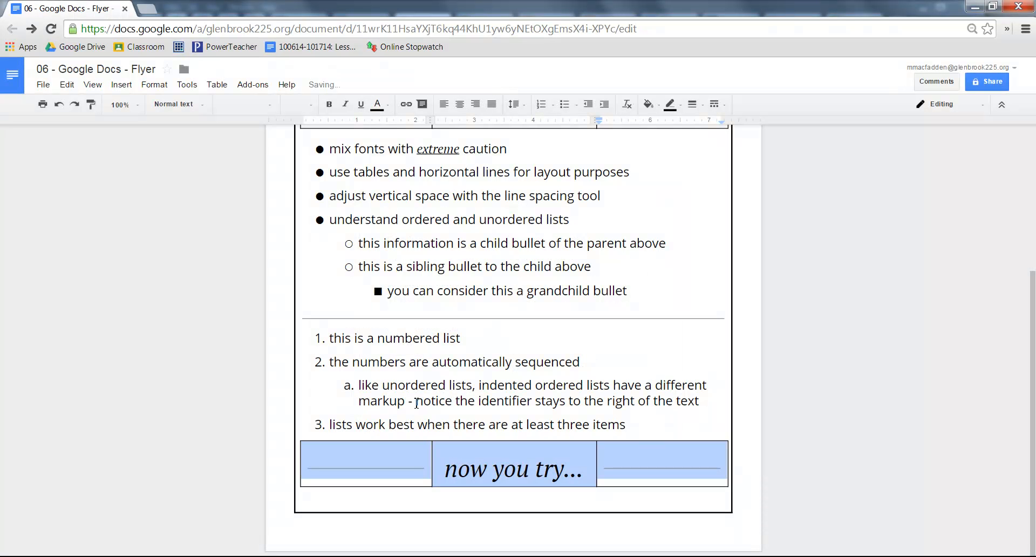
left_click(565, 387)
- Delete the horizontal line in the left cell of the "now you try..." table and insert a new horizontal line there
left_click(400, 468)
left_click(430, 464)
key("BackSpace")
left_click(542, 469)
left_click(346, 471)
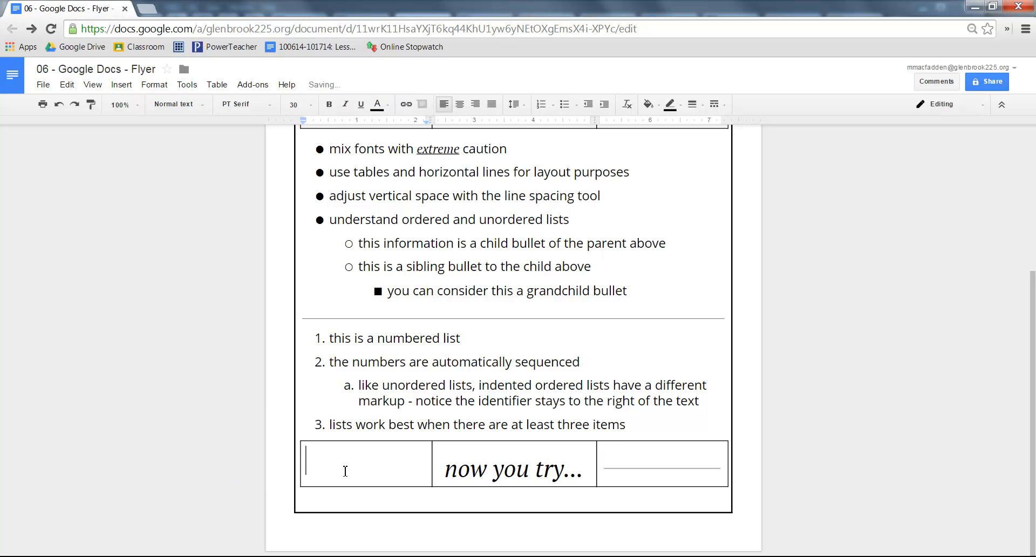
left_click(128, 85)
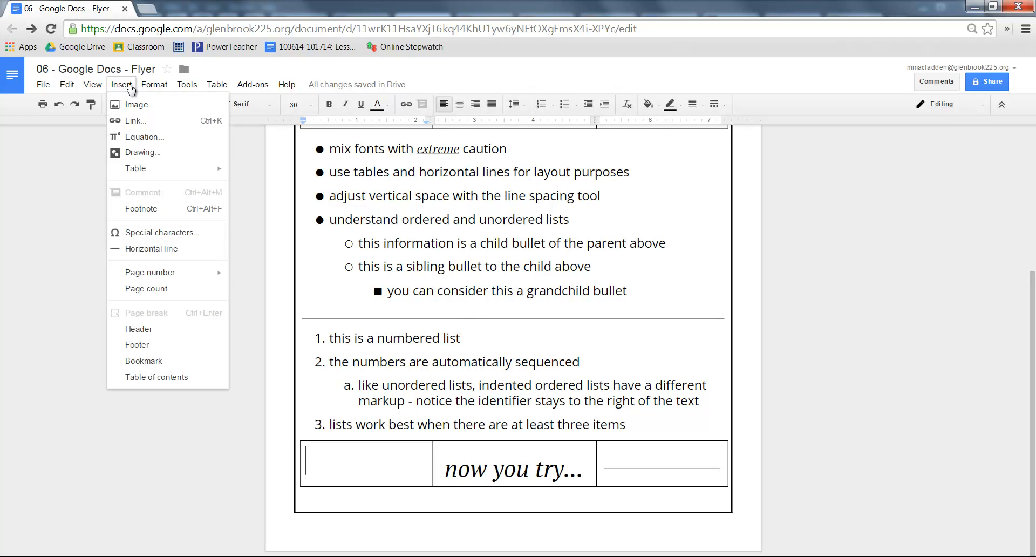
left_click(174, 251)
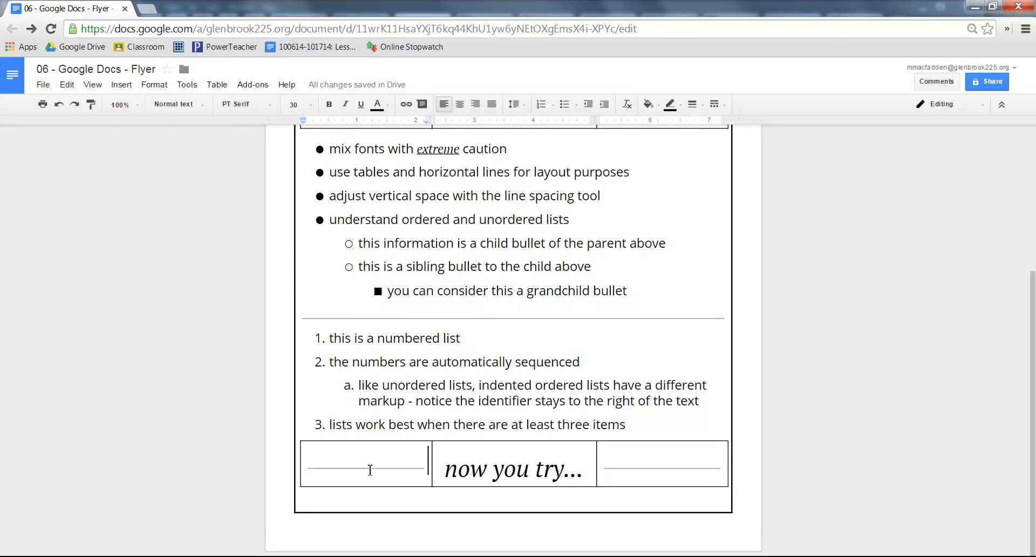
- Set the border width of the "now you try..." table to 0 pt
right_click(395, 456)
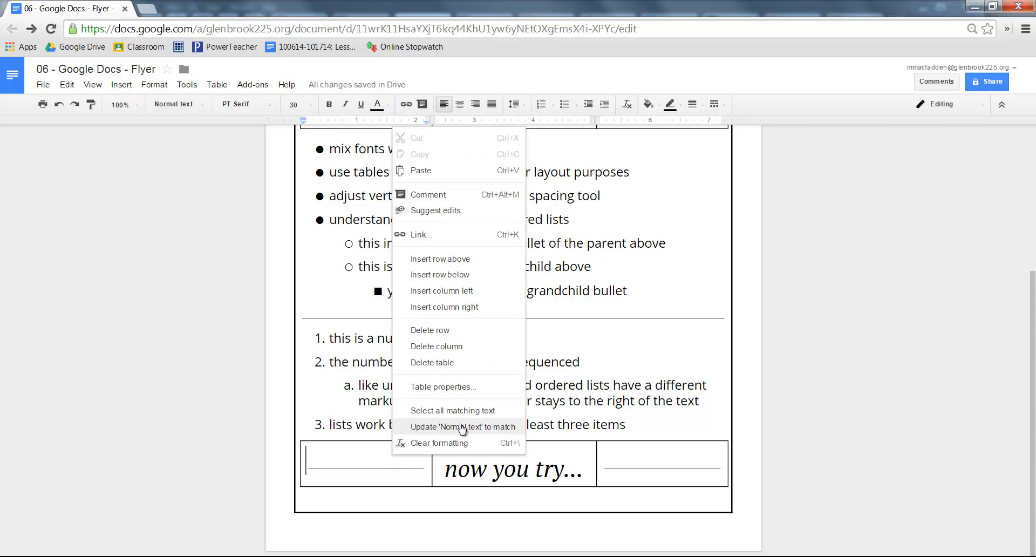
left_click(470, 387)
left_click(453, 258)
left_click(463, 279)
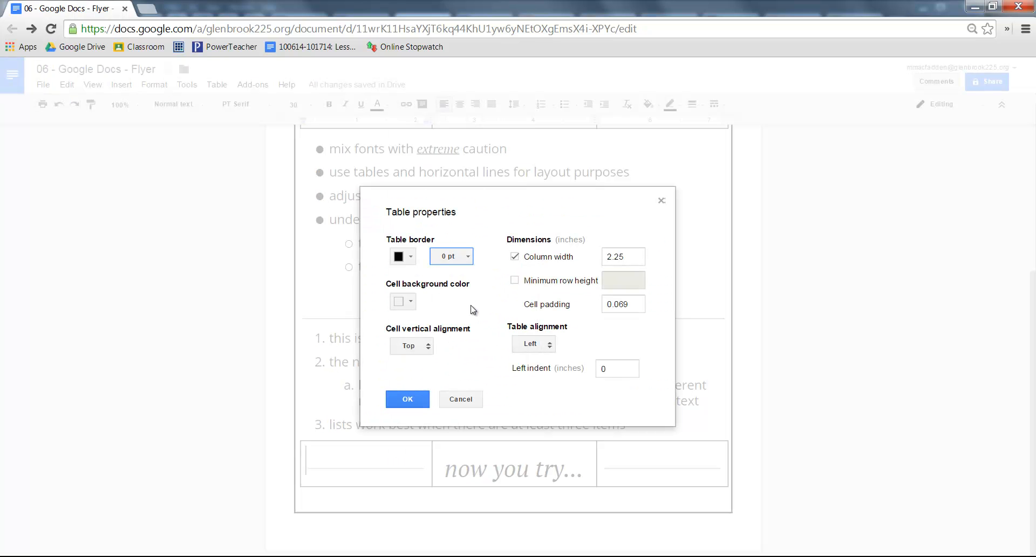
left_click(405, 397)
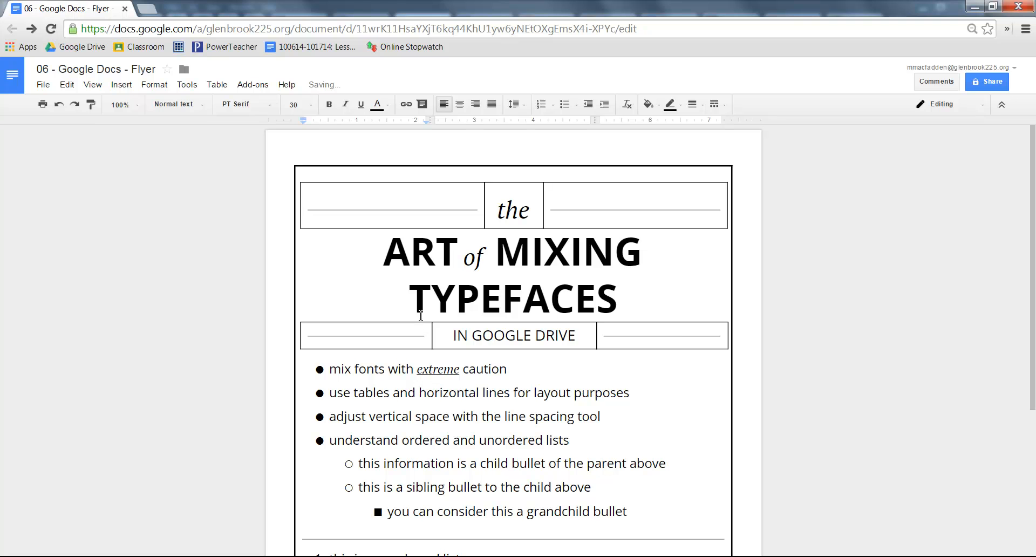
- Set the border width of the "IN GOOGLE DRIVE" table to 0 pt
right_click(414, 332)
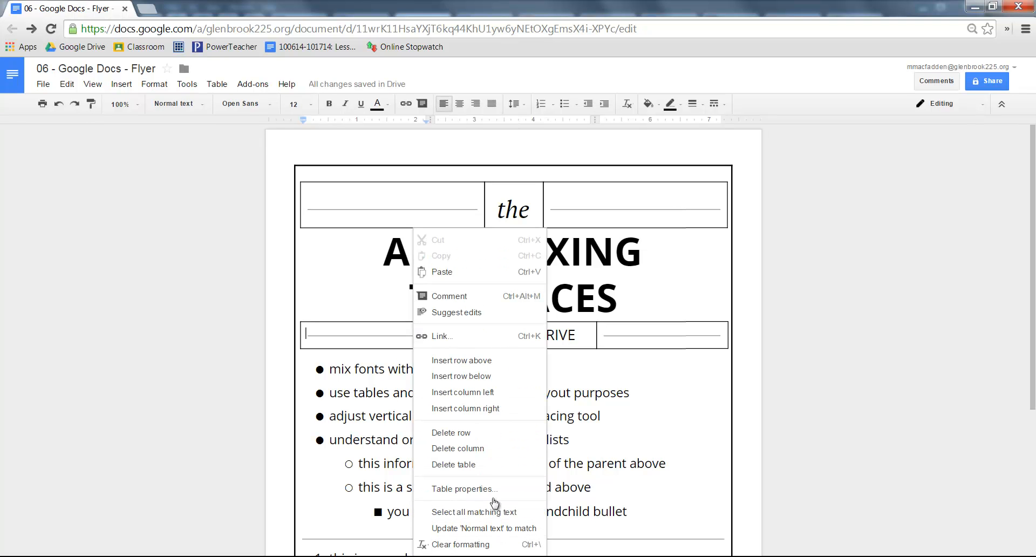
left_click(494, 488)
left_click(454, 257)
left_click(454, 278)
left_click(408, 399)
- Set the border width of the table around "the" to 0 pt
left_click(416, 212)
right_click(416, 212)
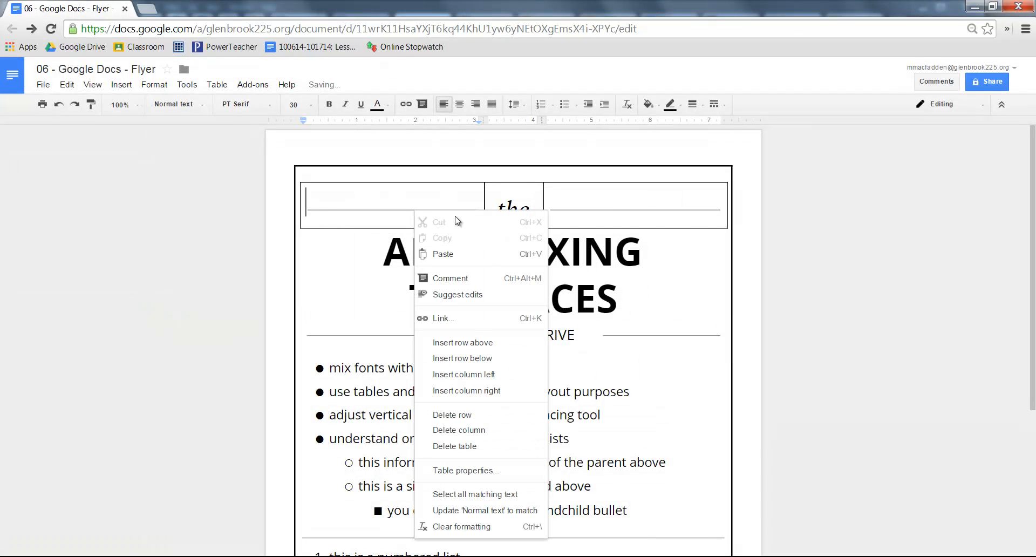
left_click(473, 471)
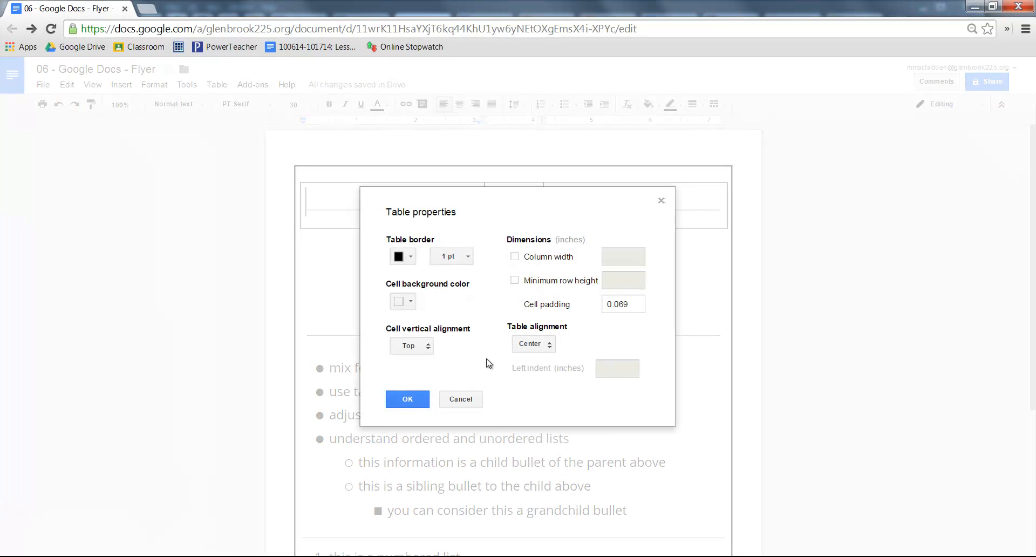
left_click(460, 261)
left_click(455, 278)
left_click(408, 400)
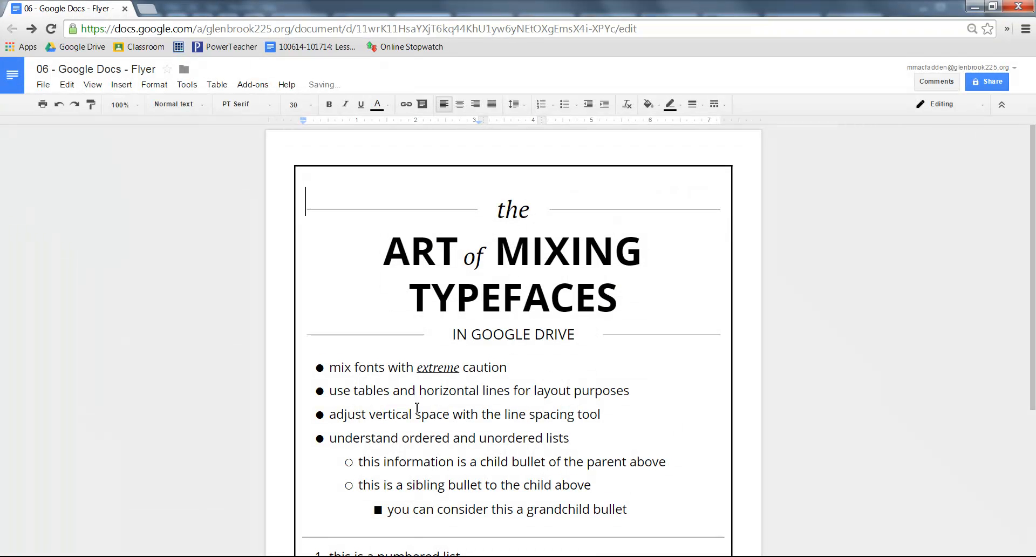
- Search the additional fonts for "pt ser" with the word "the" selected, and confirm the font list with PT Serif included
left_click_drag(496, 211, 530, 212)
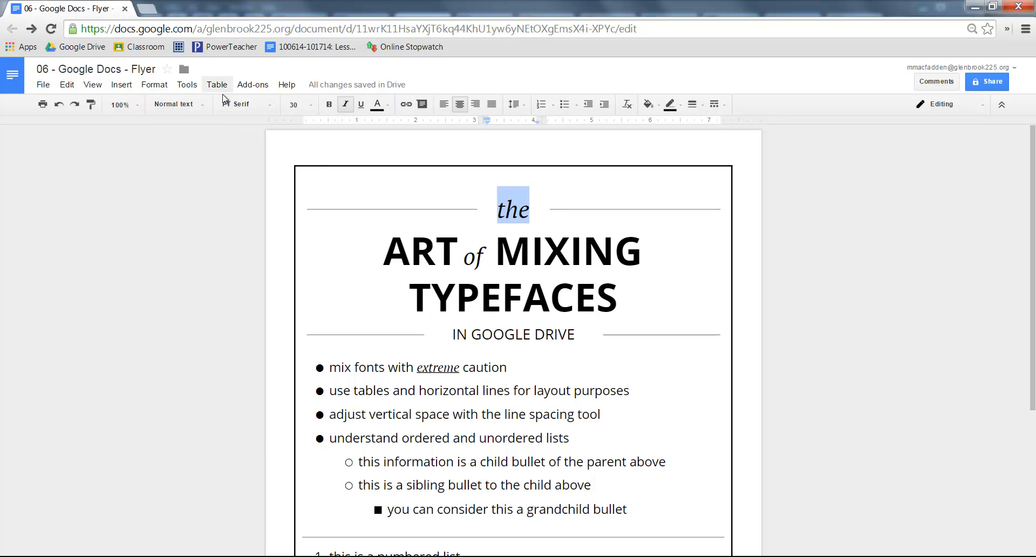
left_click(239, 105)
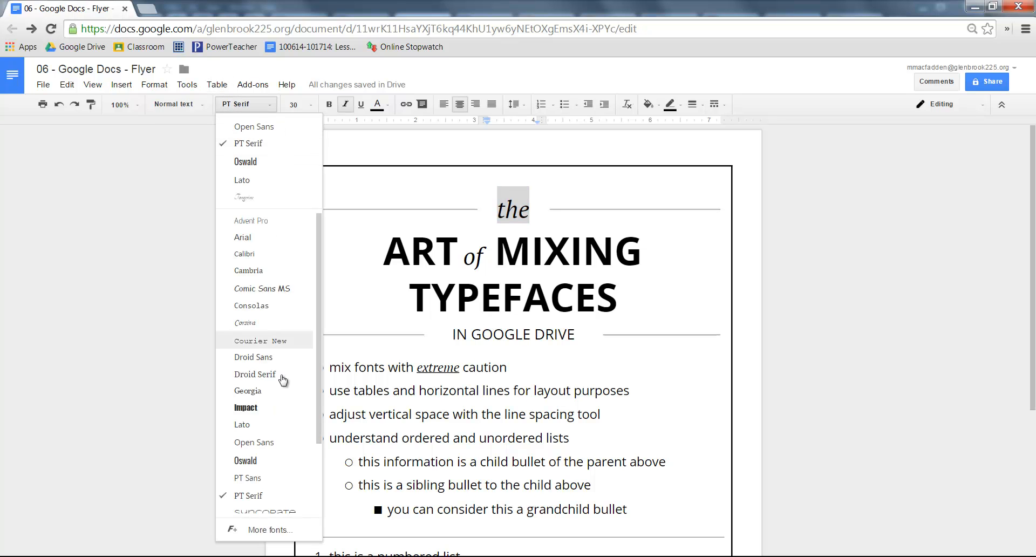
left_click(272, 530)
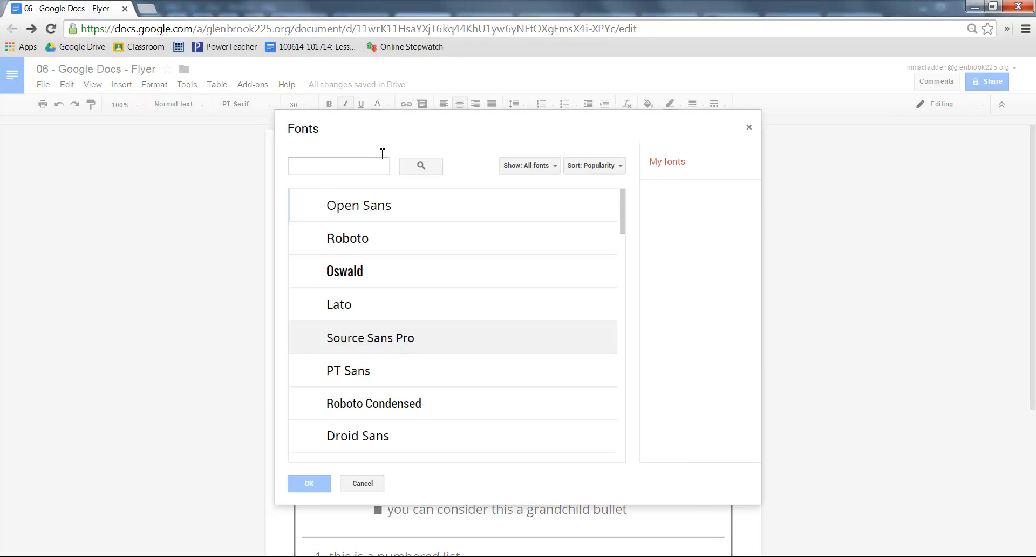
left_click(344, 170)
type("pt ser")
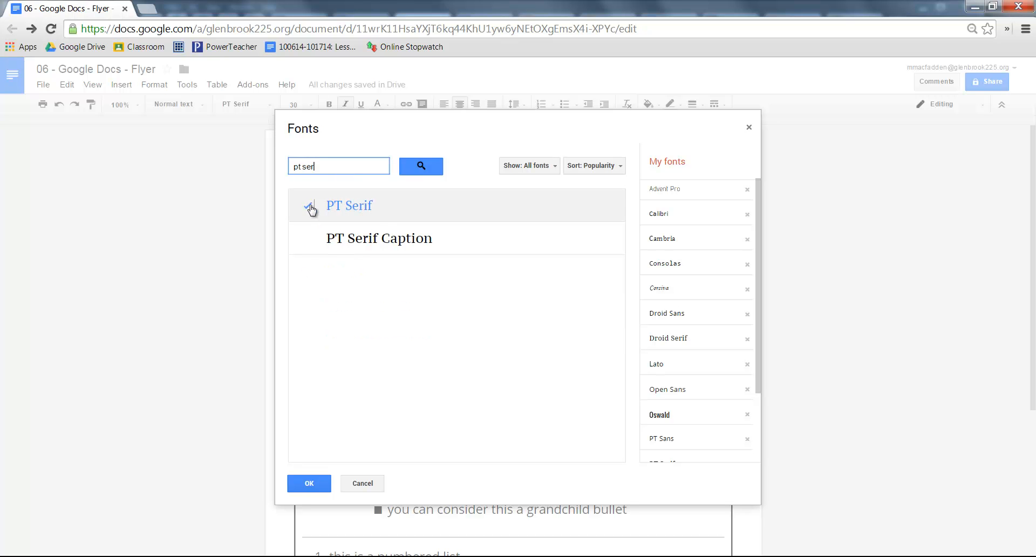
left_click(311, 483)
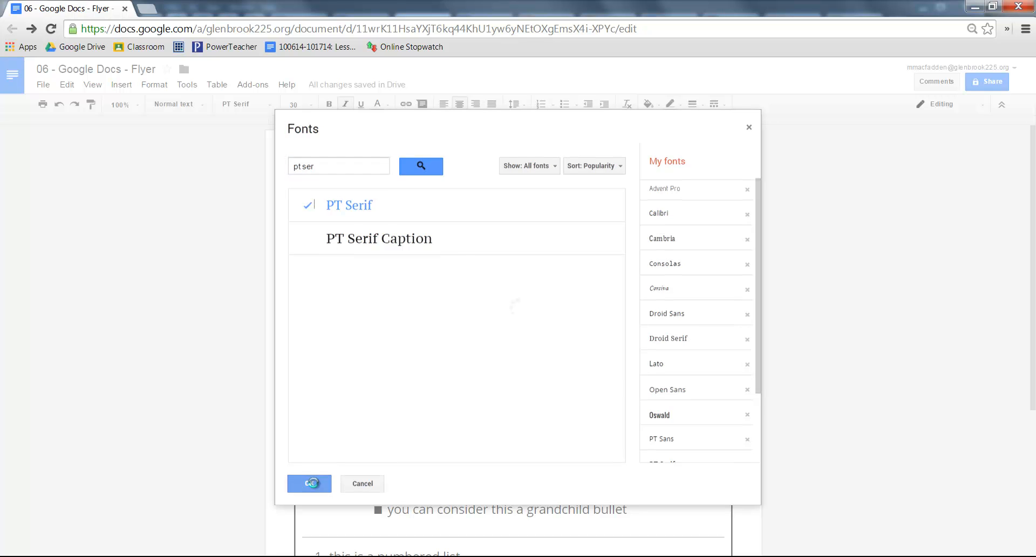
- Examine the typeface and size of the title words, the "IN GOOGLE DRIVE" line, and the bulleted and numbered lists
left_click(412, 254)
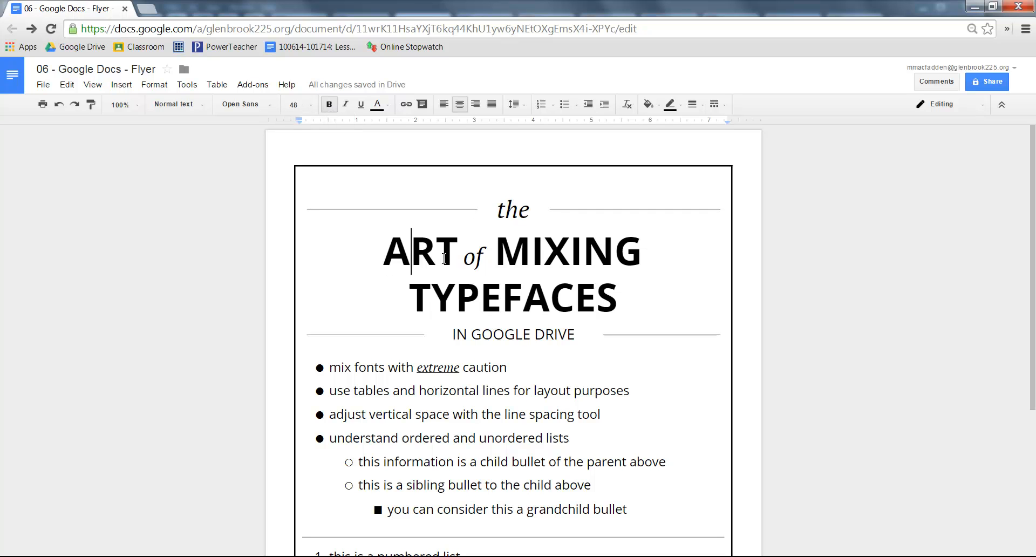
left_click_drag(469, 258, 487, 258)
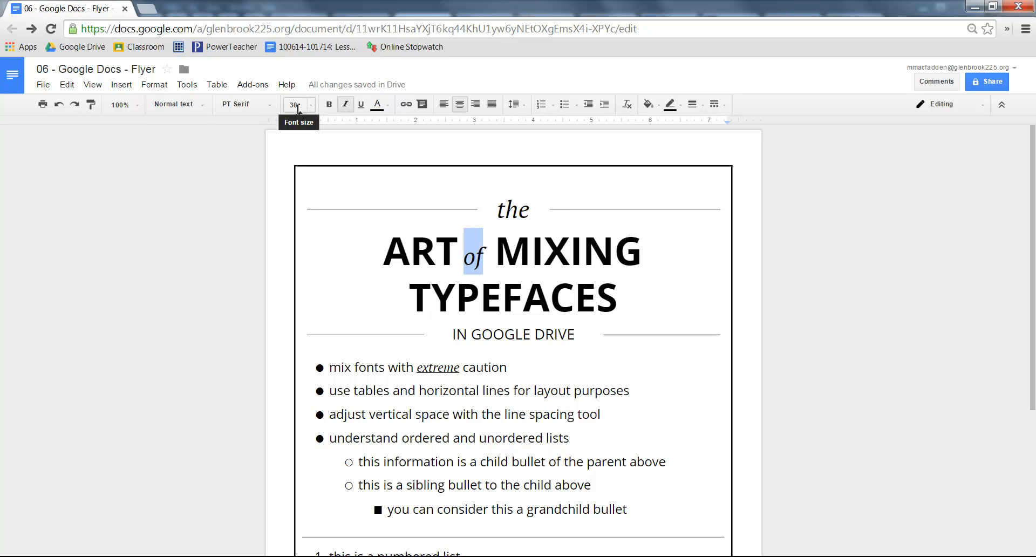
left_click(535, 254)
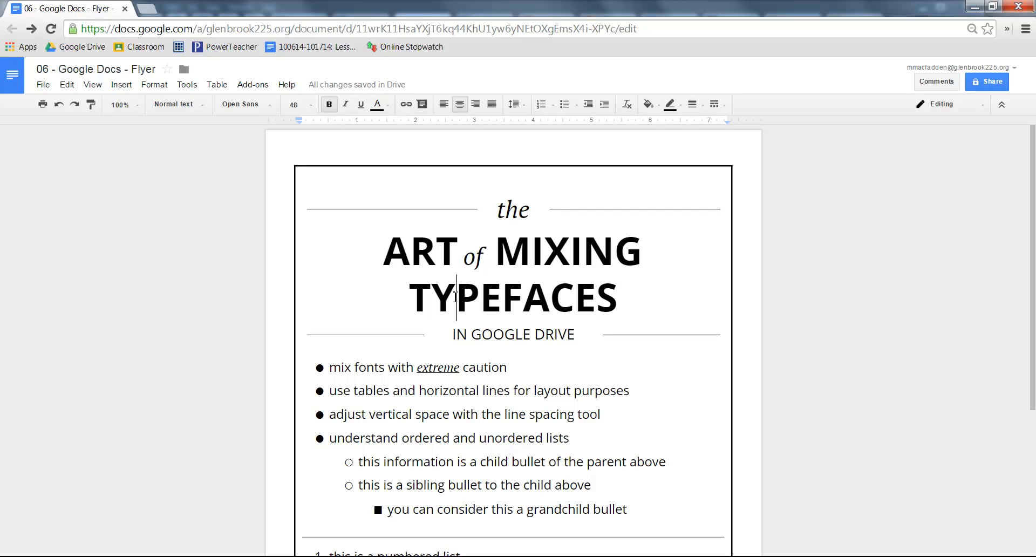
left_click_drag(458, 334, 549, 333)
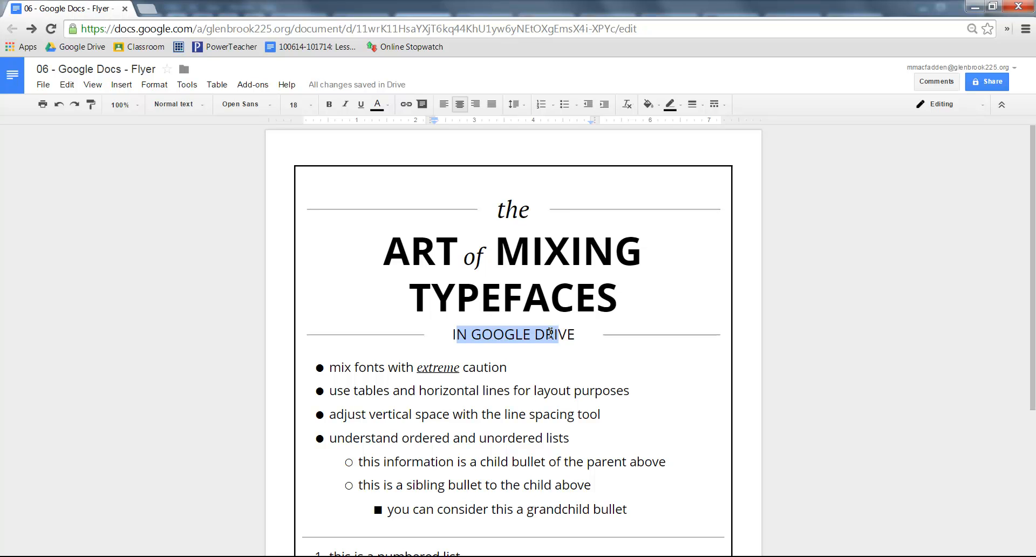
left_click_drag(383, 252, 643, 252)
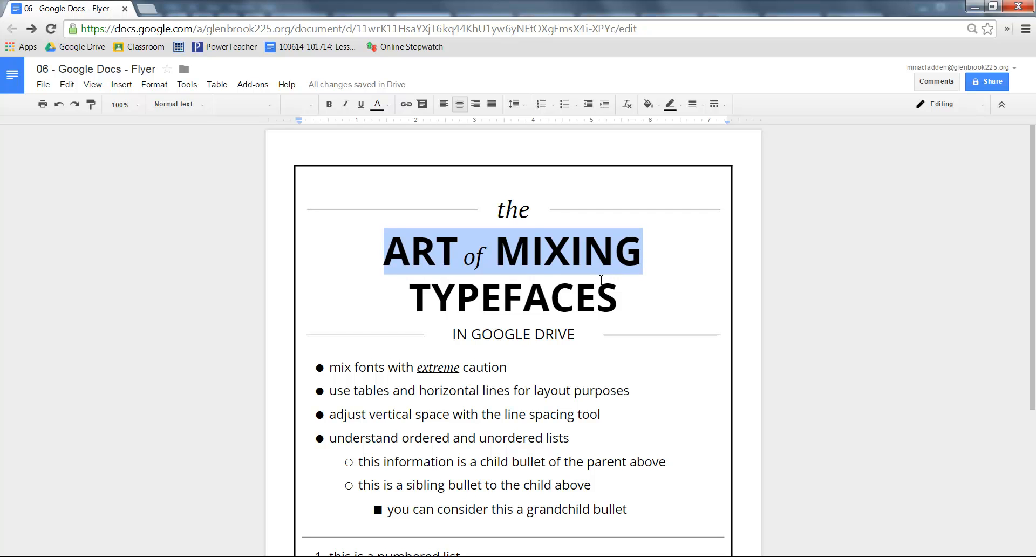
left_click_drag(342, 368, 488, 371)
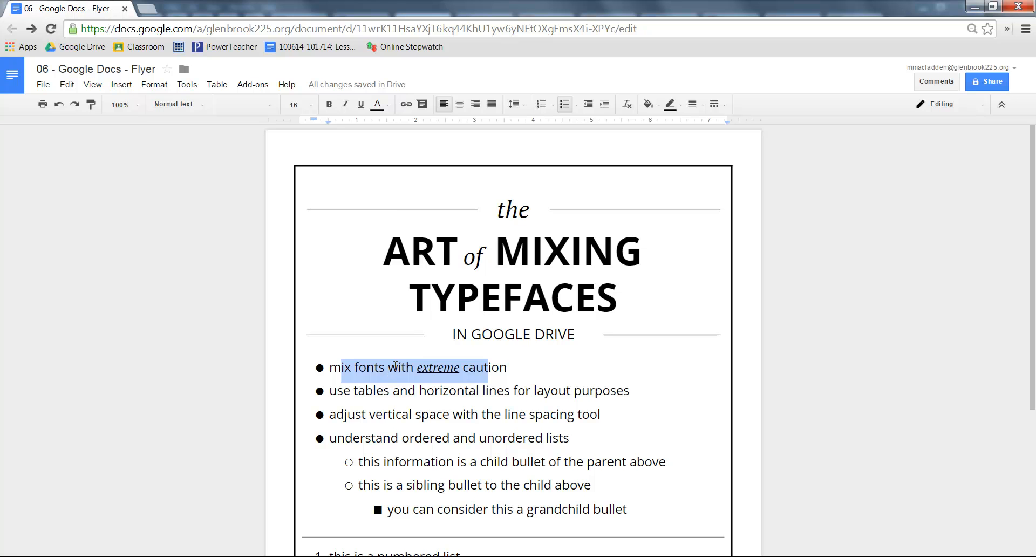
scroll(407, 378, "down", 4)
left_click_drag(378, 337, 388, 425)
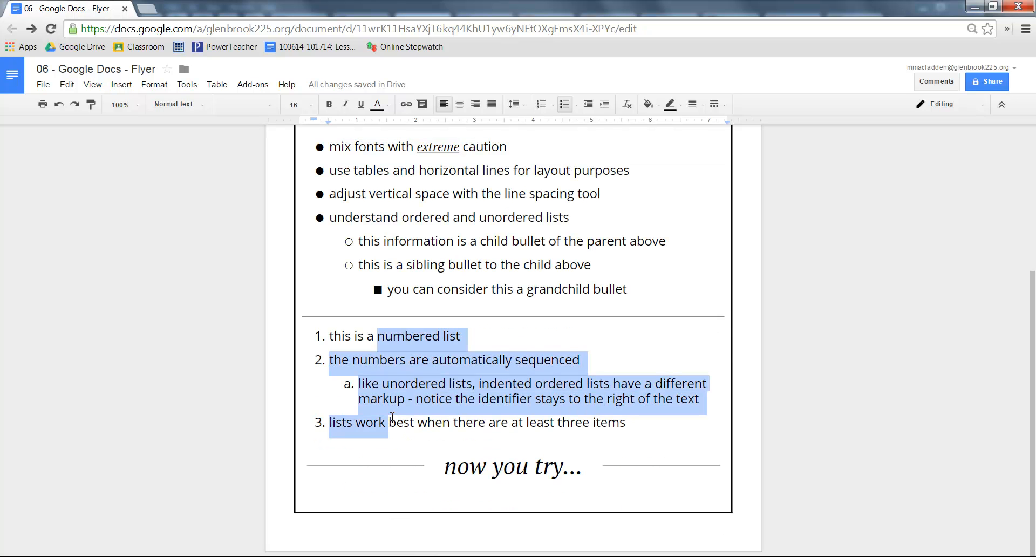
left_click(514, 316)
scroll(526, 322, "up", 4)
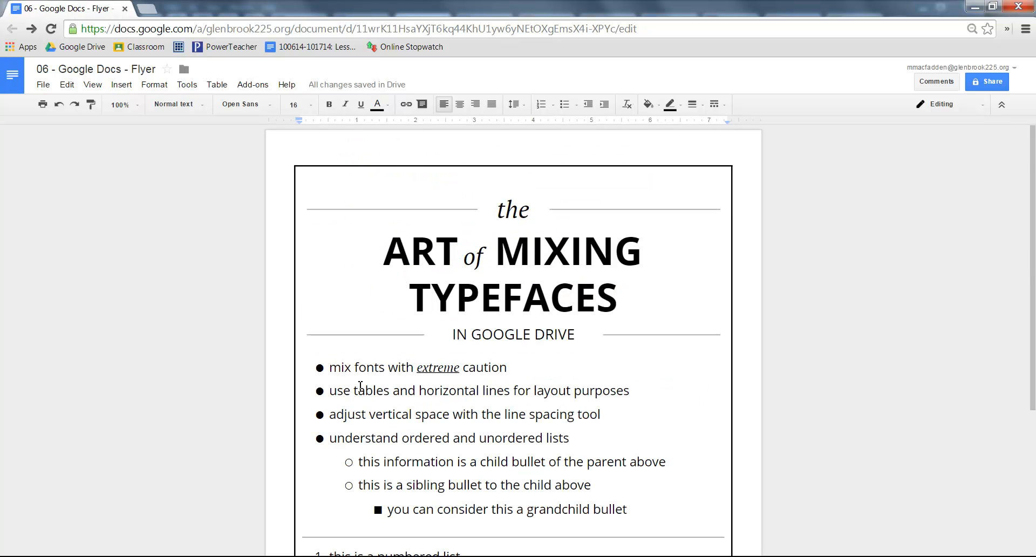
- Remove the space after the "mix fonts with extreme caution" list item
left_click(394, 369)
left_click(520, 104)
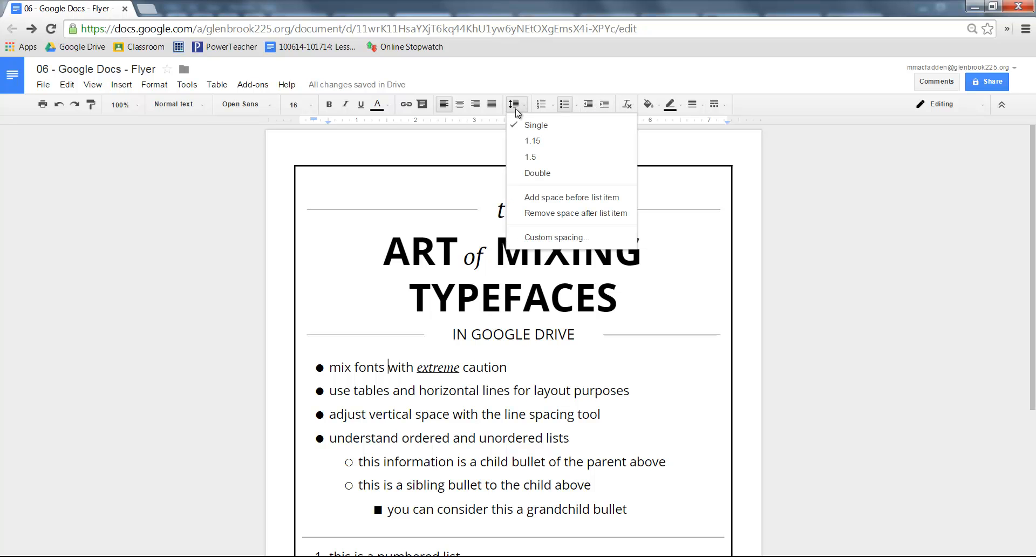
left_click(570, 215)
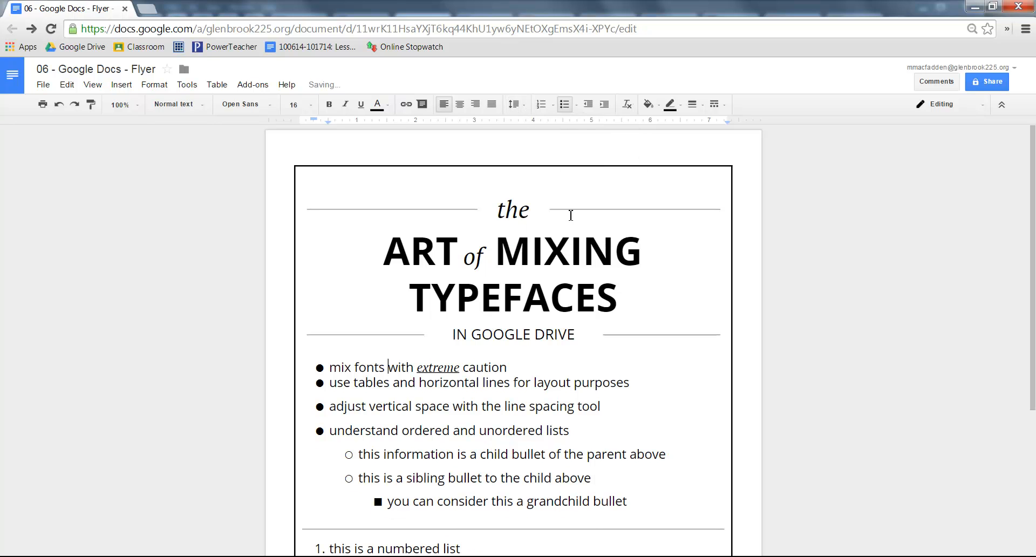
left_click_drag(399, 367, 393, 383)
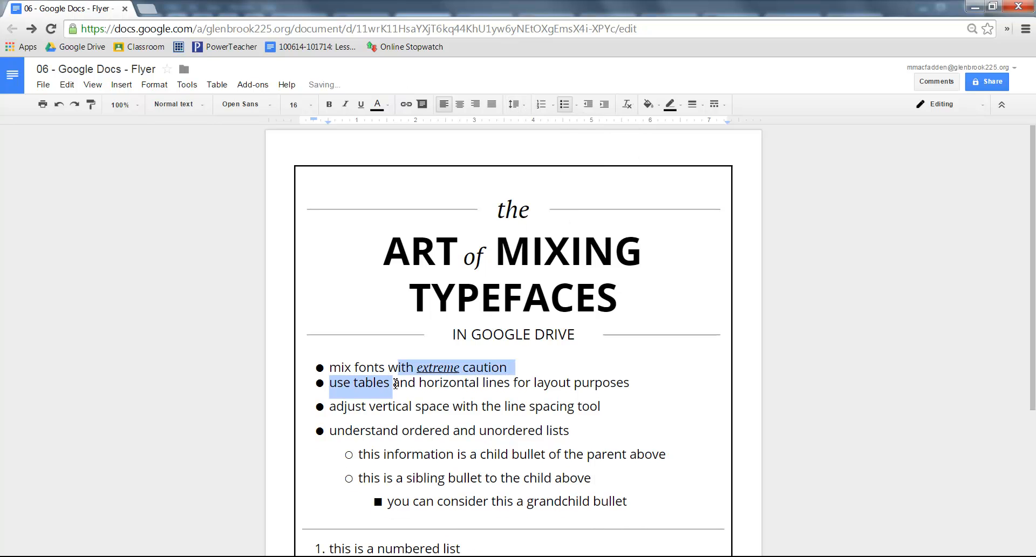
- Add space after the "mix fonts with extreme caution" list item
left_click(469, 367)
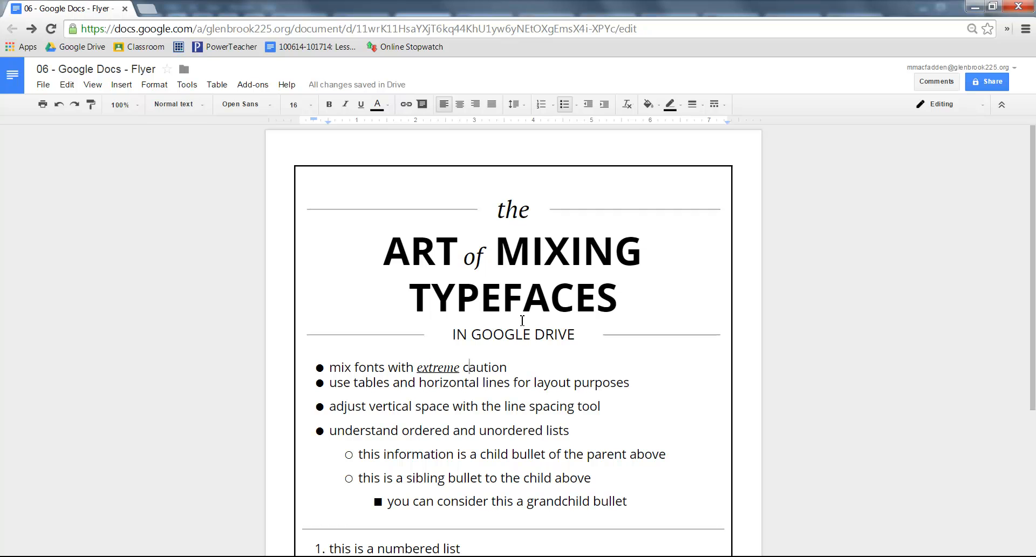
left_click(521, 104)
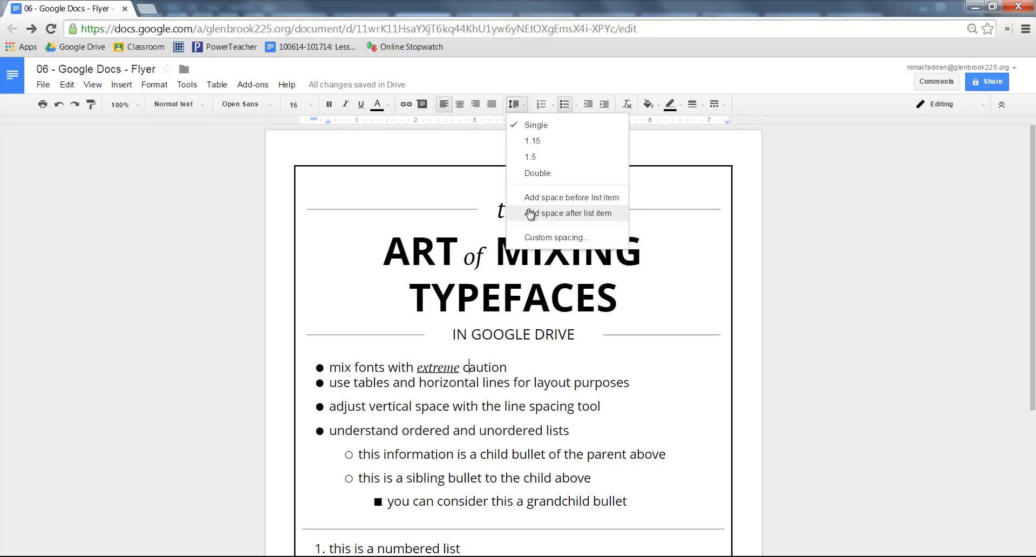
left_click(531, 213)
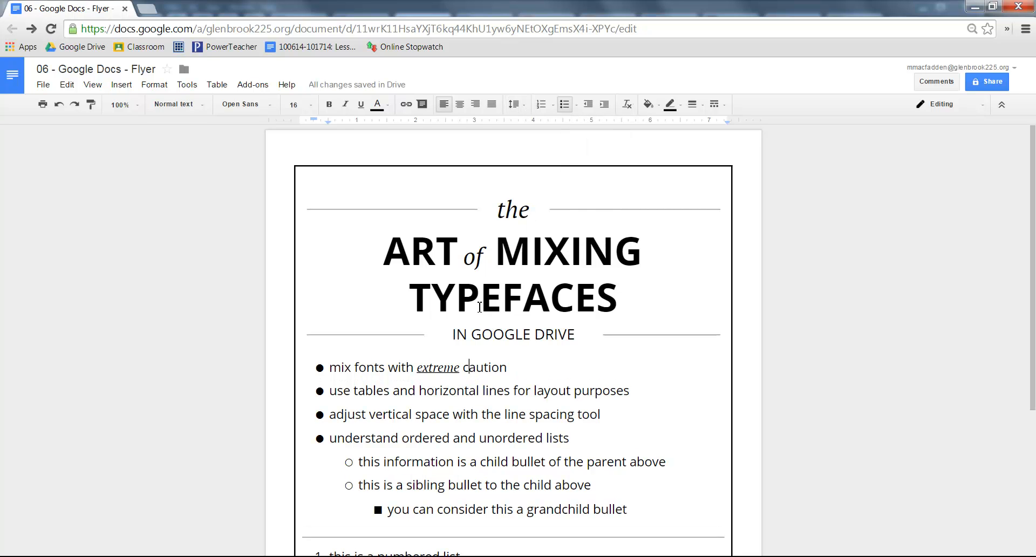
- Outdent the "this information is a child bullet of the parent above" item one level and indent it back
left_click(376, 463)
left_click(589, 107)
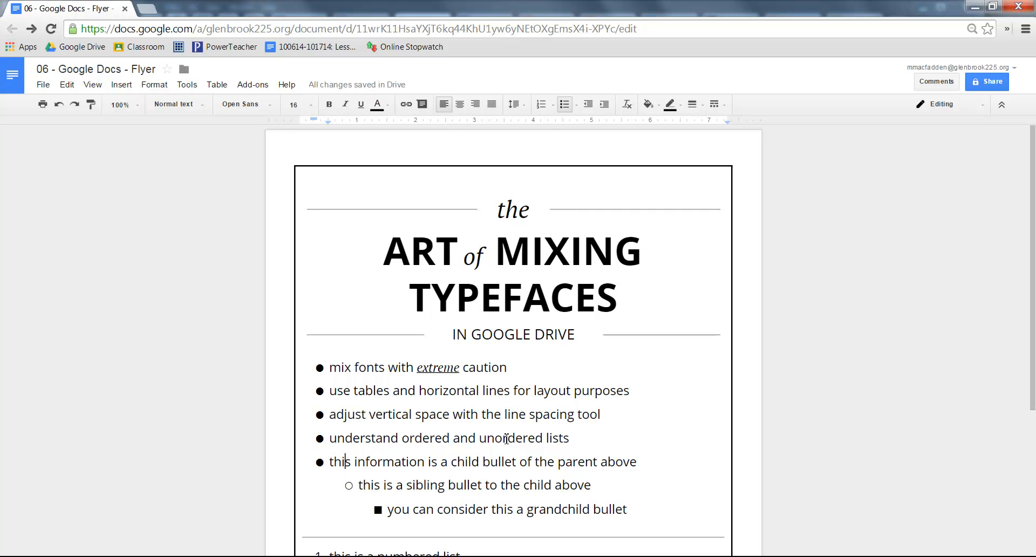
left_click(604, 104)
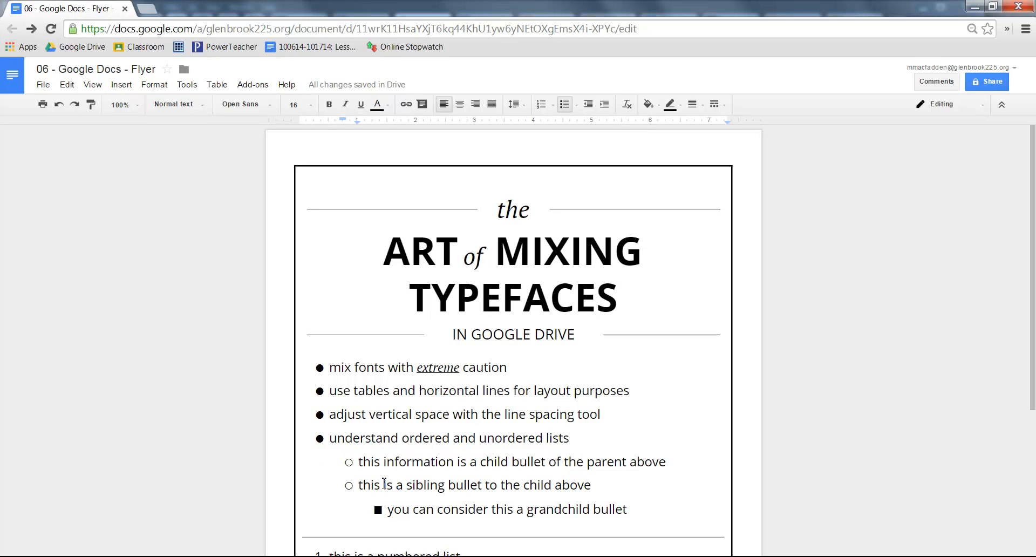
- Examine the sibling and grandchild bullets, and the numbered list's first item, its lettered sub-item and its third item
left_click_drag(403, 482, 463, 483)
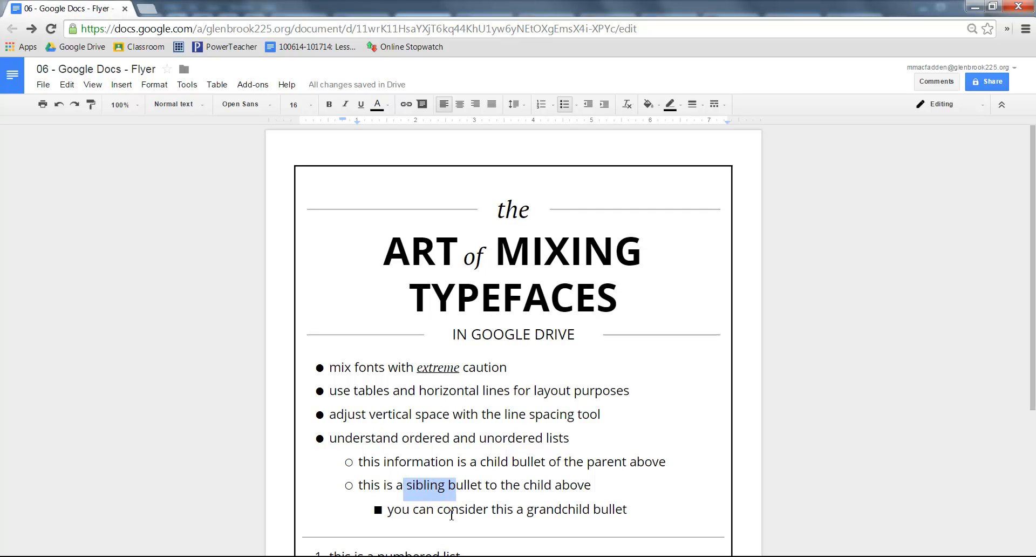
left_click(490, 510)
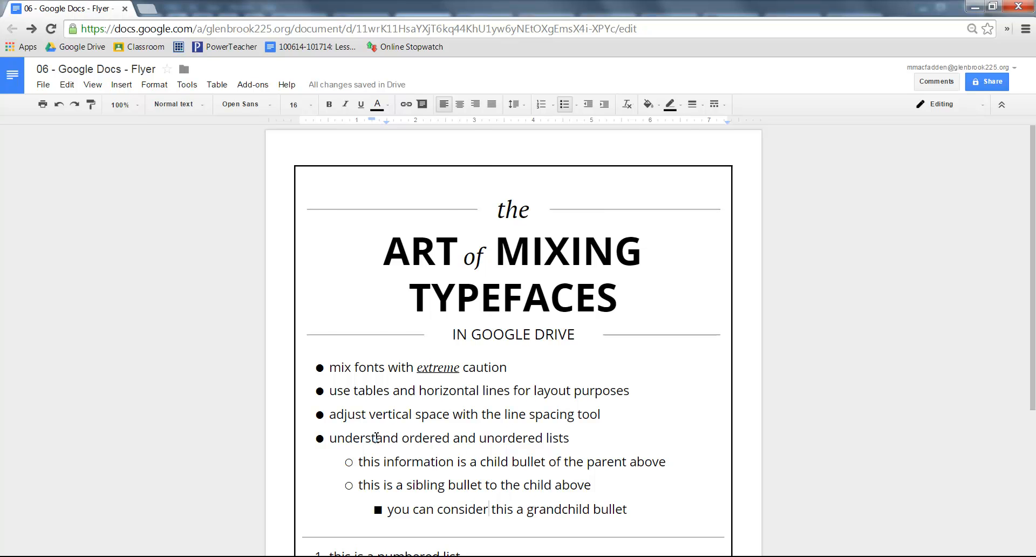
scroll(381, 440, "down", 4)
left_click(359, 335)
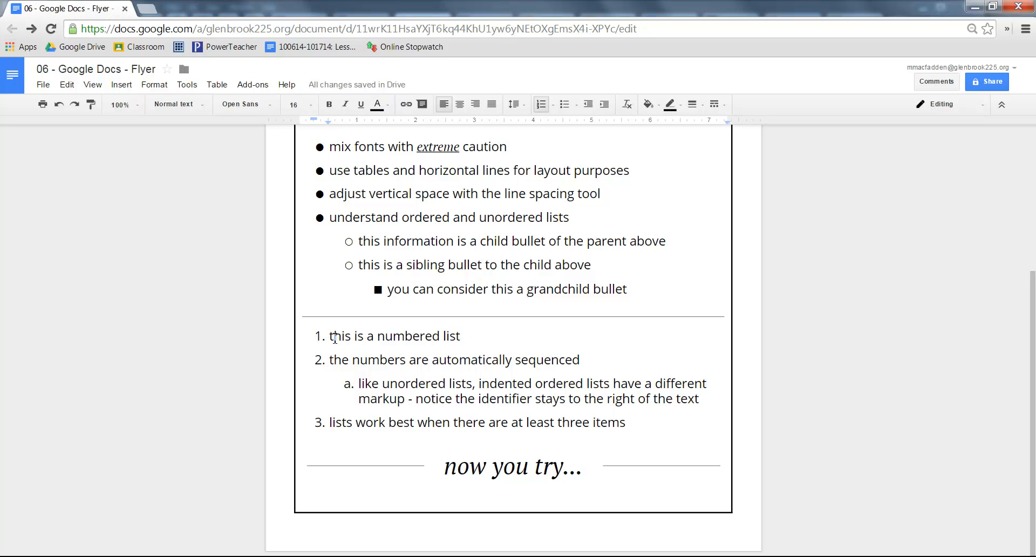
left_click(348, 385)
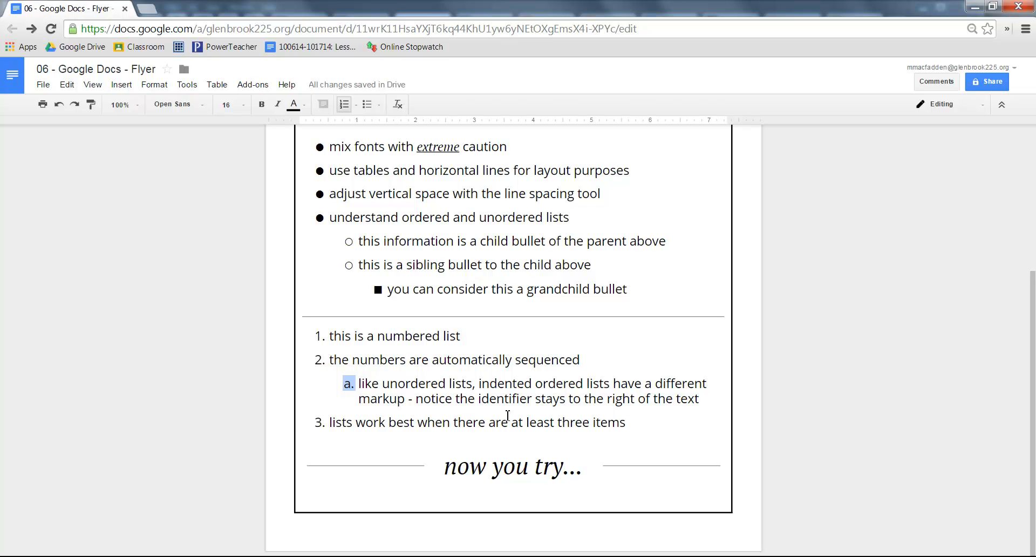
left_click_drag(678, 422, 291, 424)
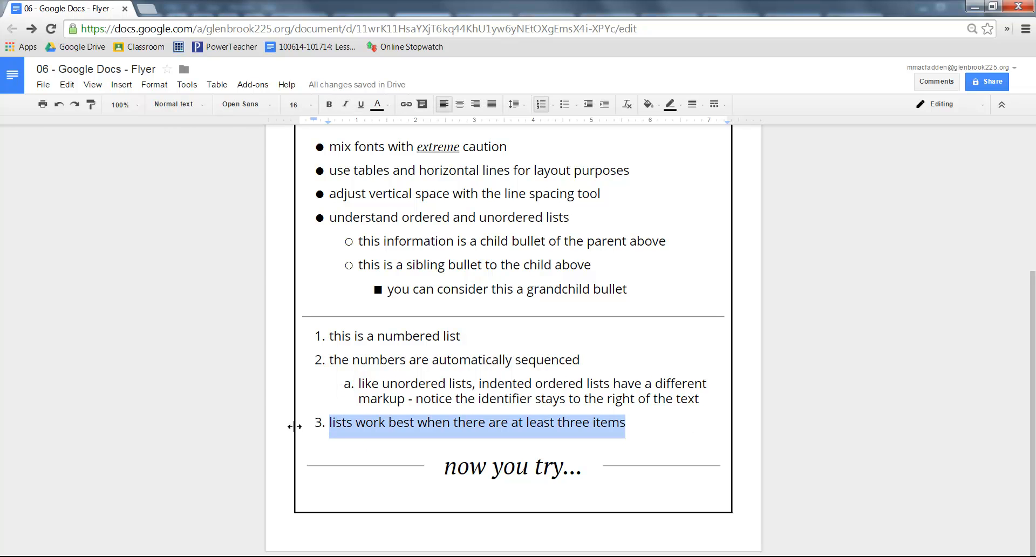